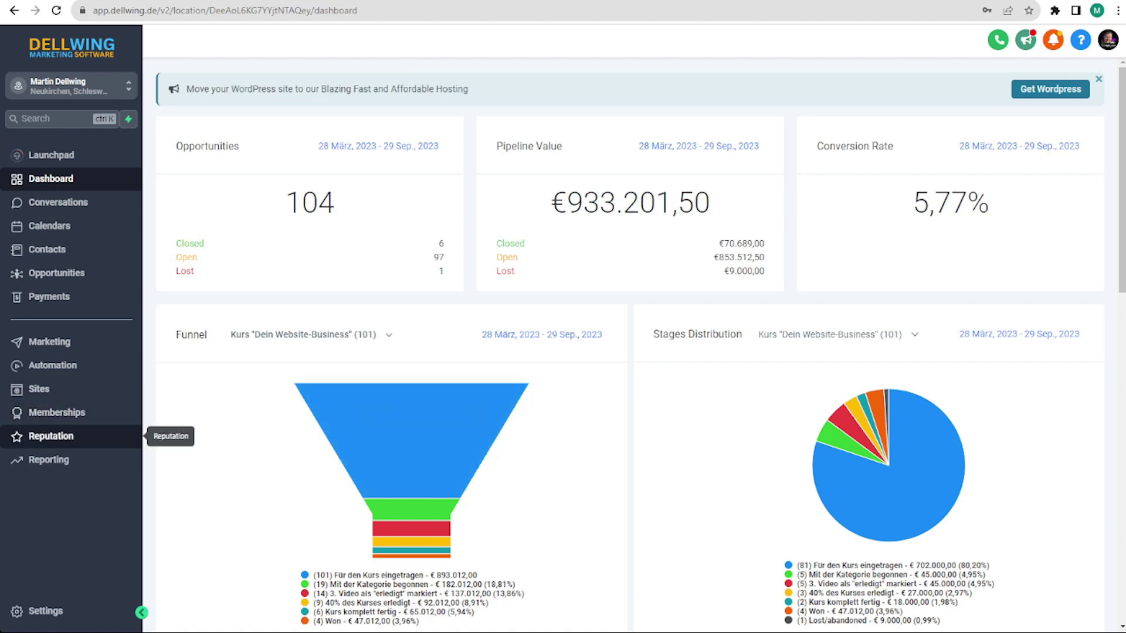
Open the Reputation overview showing 3 reviews, a 5-star average and 2 of 20 invites
left_click(70, 436)
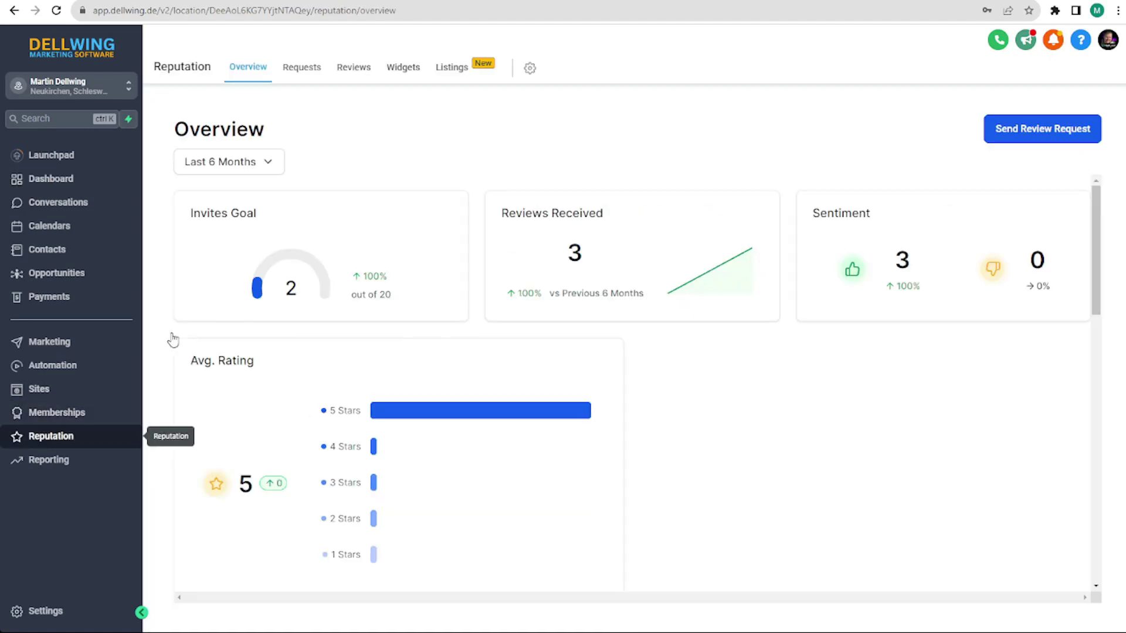
Open the Widgets page and page through the live Customer Testimonials preview
left_click(406, 73)
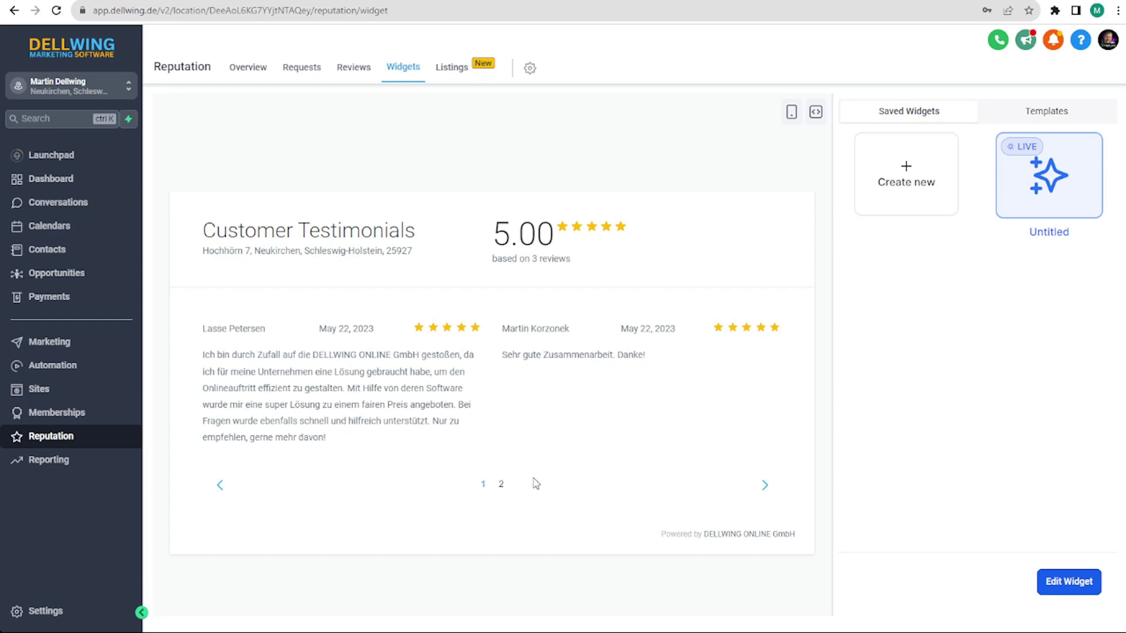
left_click(763, 485)
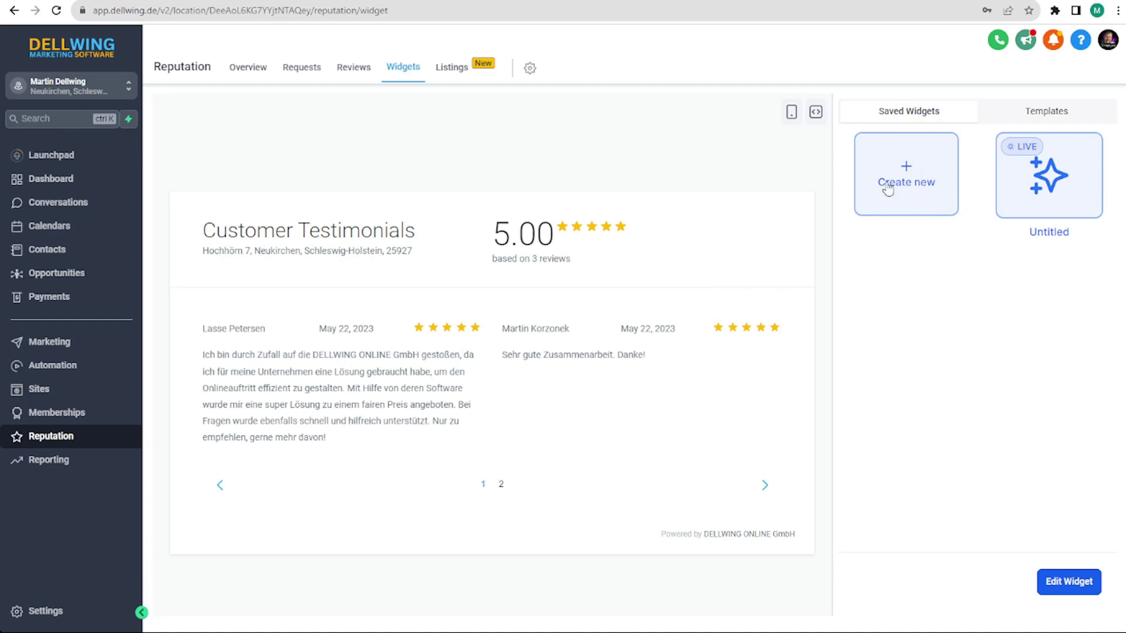
Create a new Google-only review widget and preview the List, Grid, Masonry and Legacy layouts
left_click(909, 176)
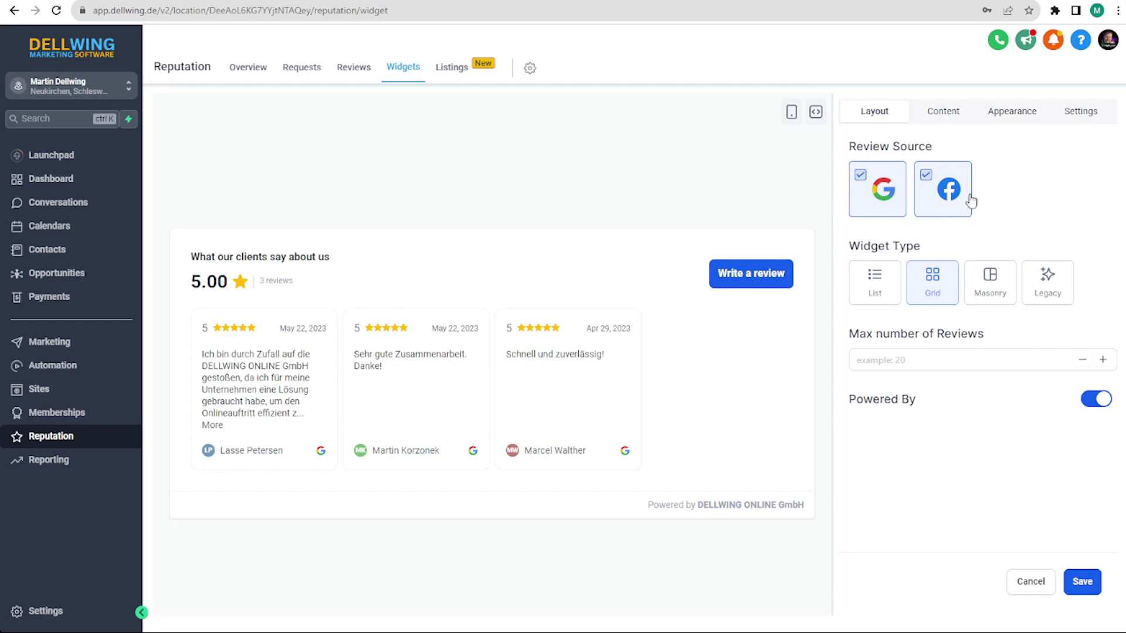
left_click(930, 180)
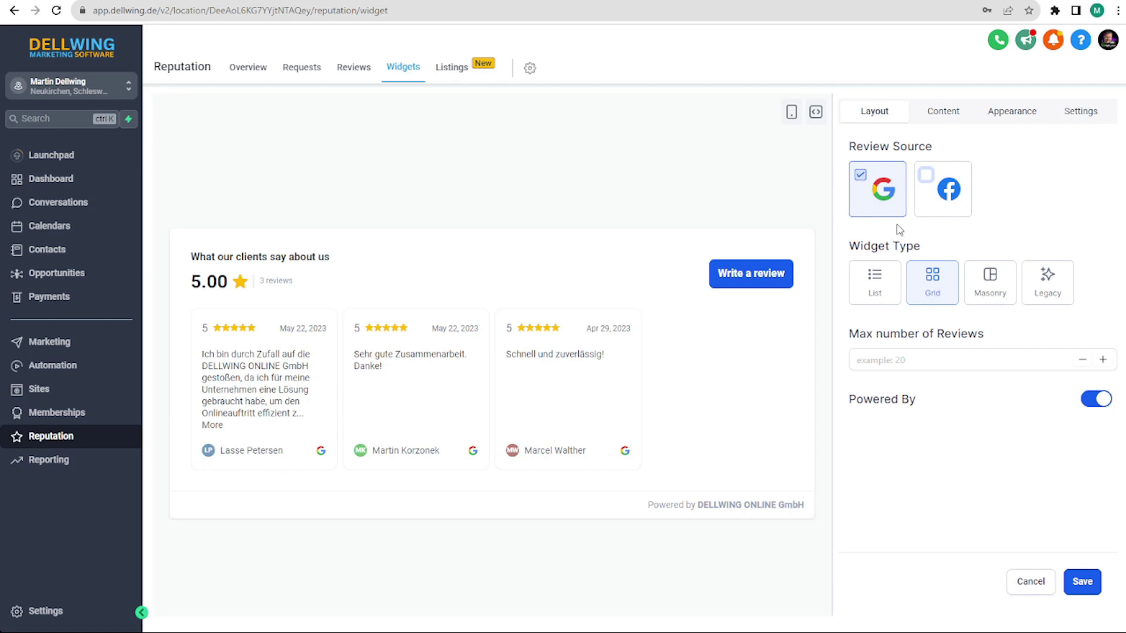
left_click(874, 280)
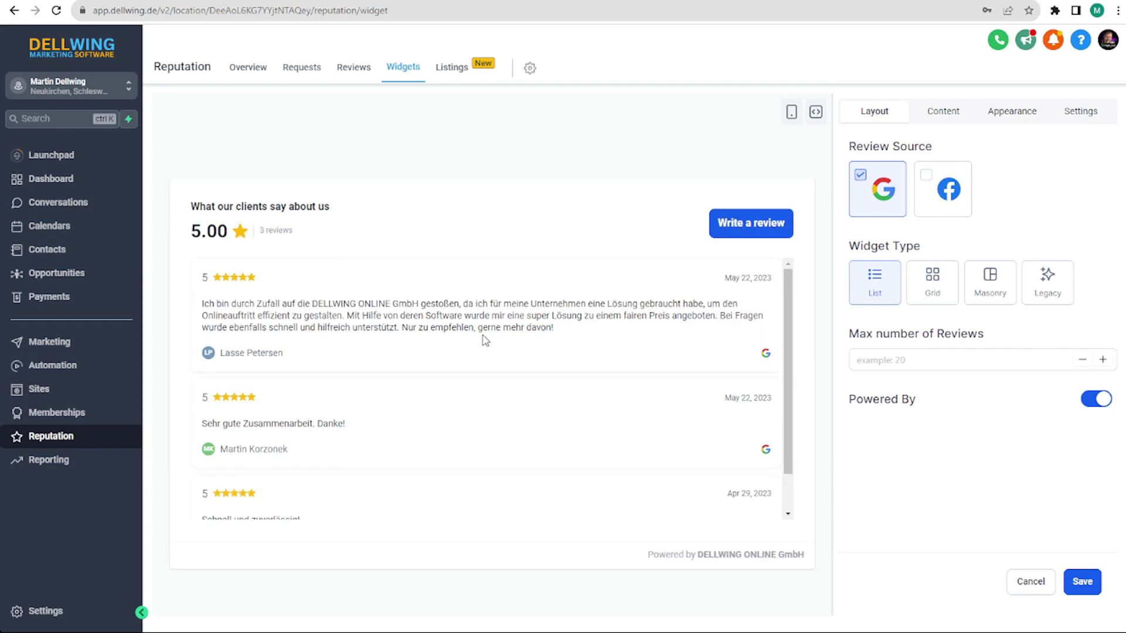
scroll(485, 294, "down", 2)
scroll(485, 293, "up", 2)
scroll(715, 300, "down", 2)
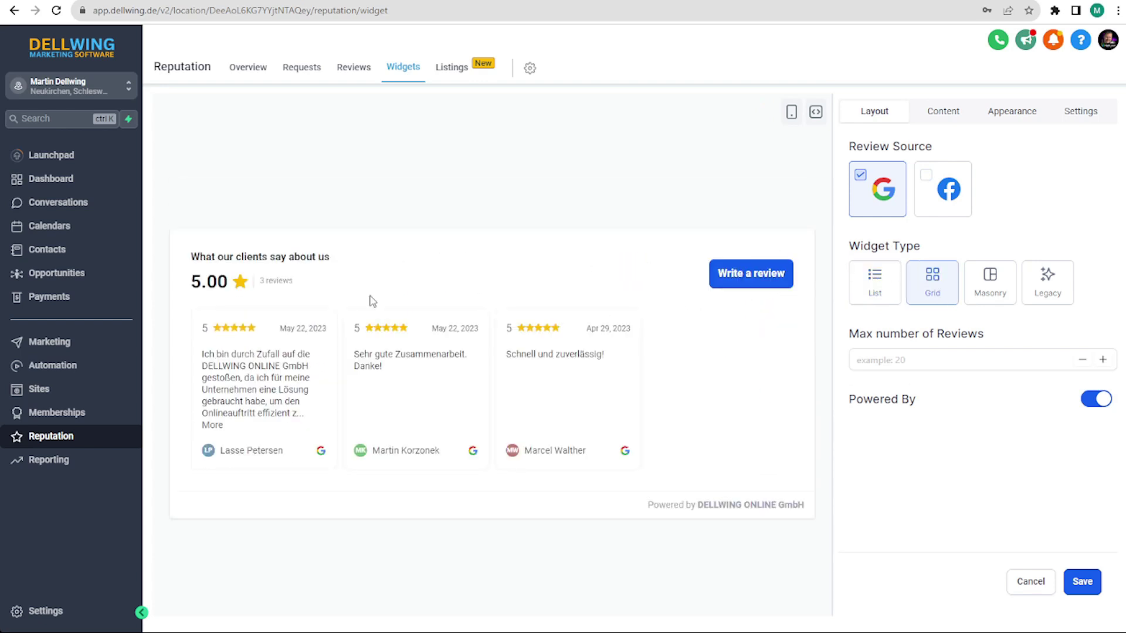
left_click(990, 279)
left_click(1054, 286)
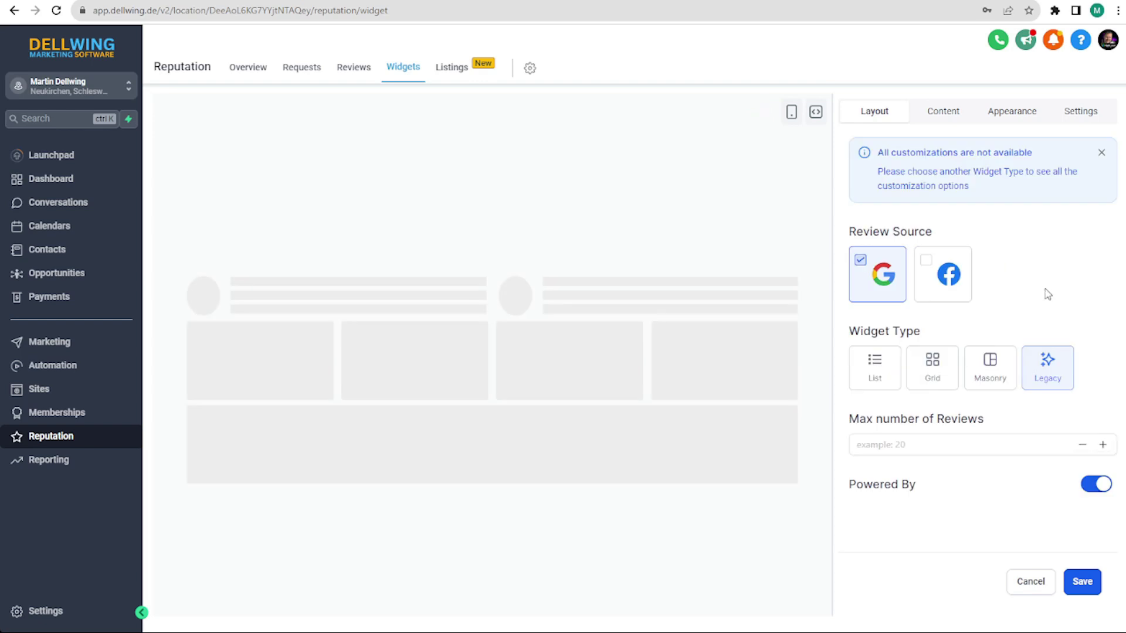
Set the widget to List with a maximum of 3 reviews, keeping the Powered By footer on
left_click(872, 367)
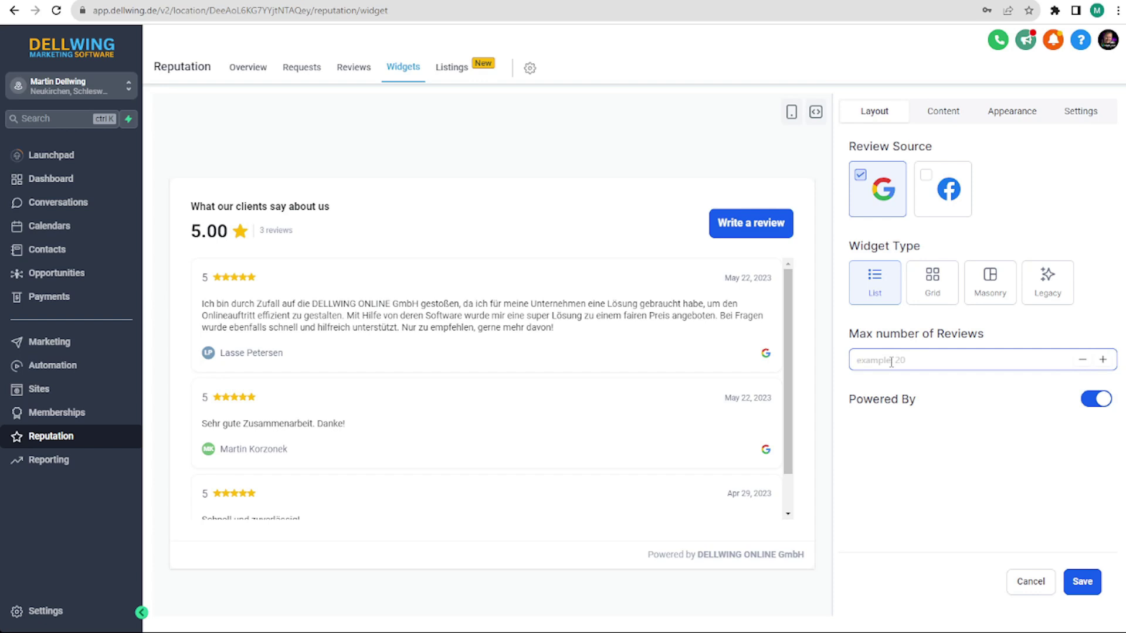
type("3")
left_click(929, 461)
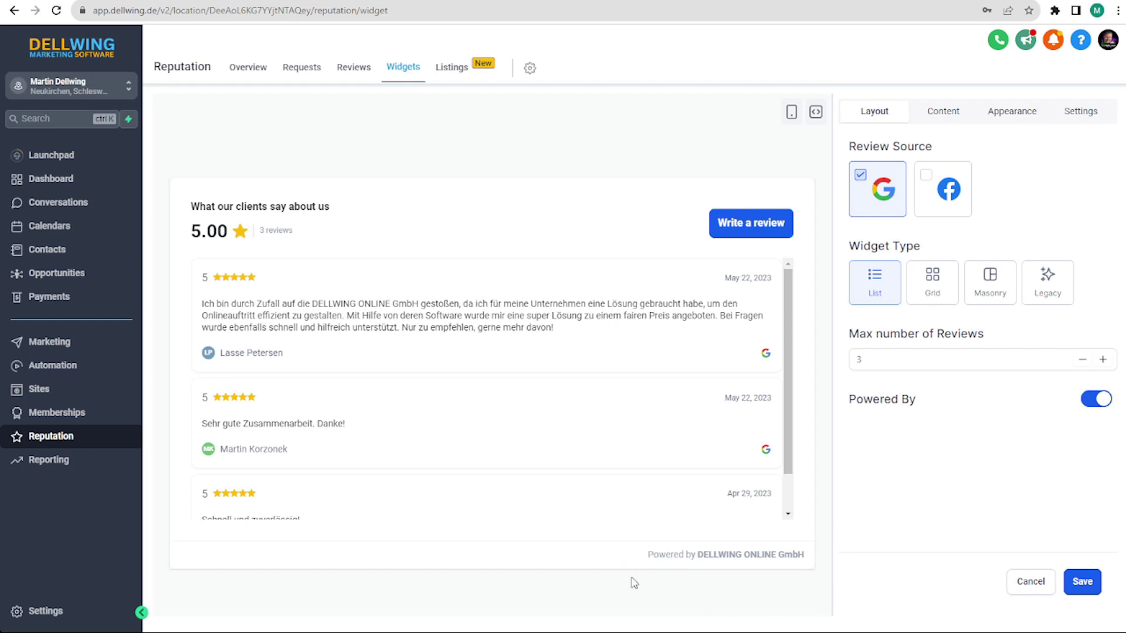
left_click(1102, 403)
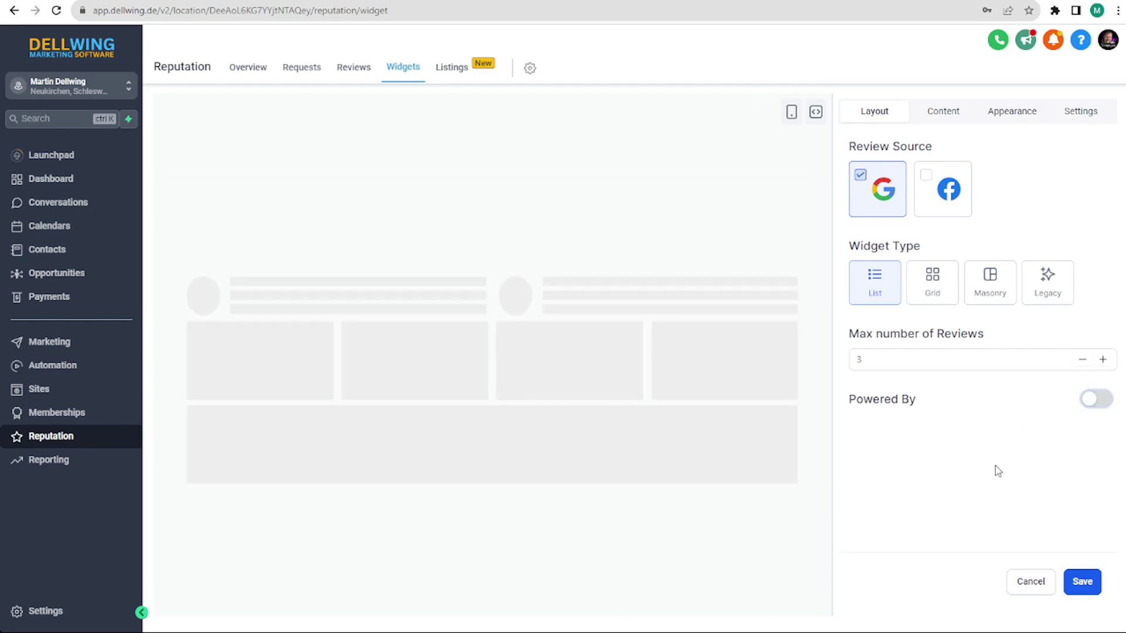
left_click(1109, 404)
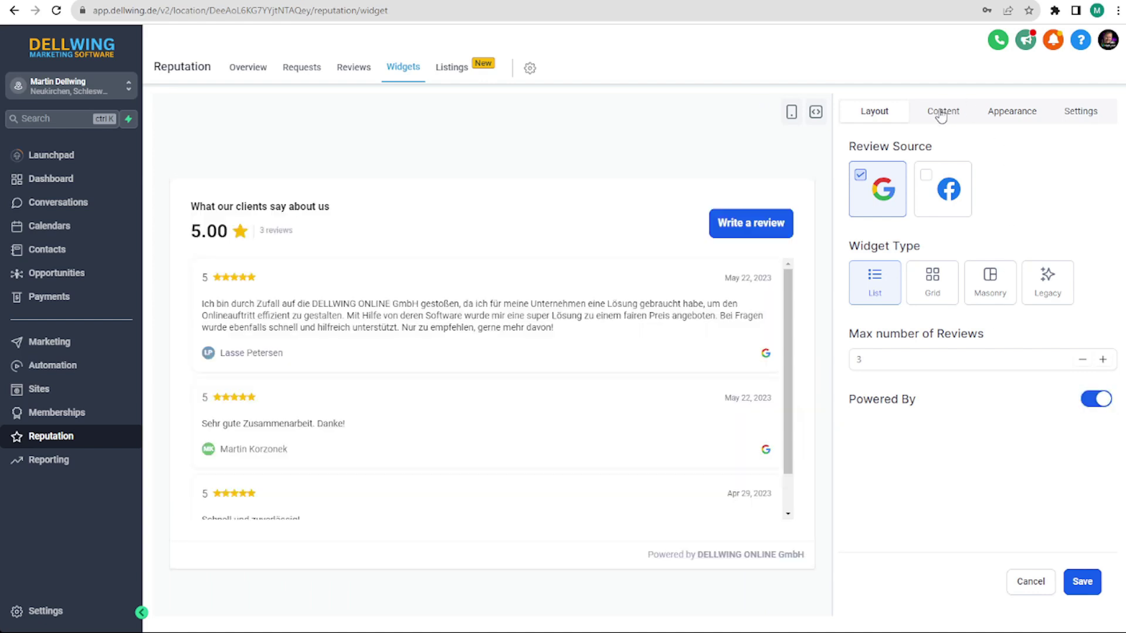
Enter heading 'What our customer say about us:' and description 'They are happy with us'
left_click(941, 116)
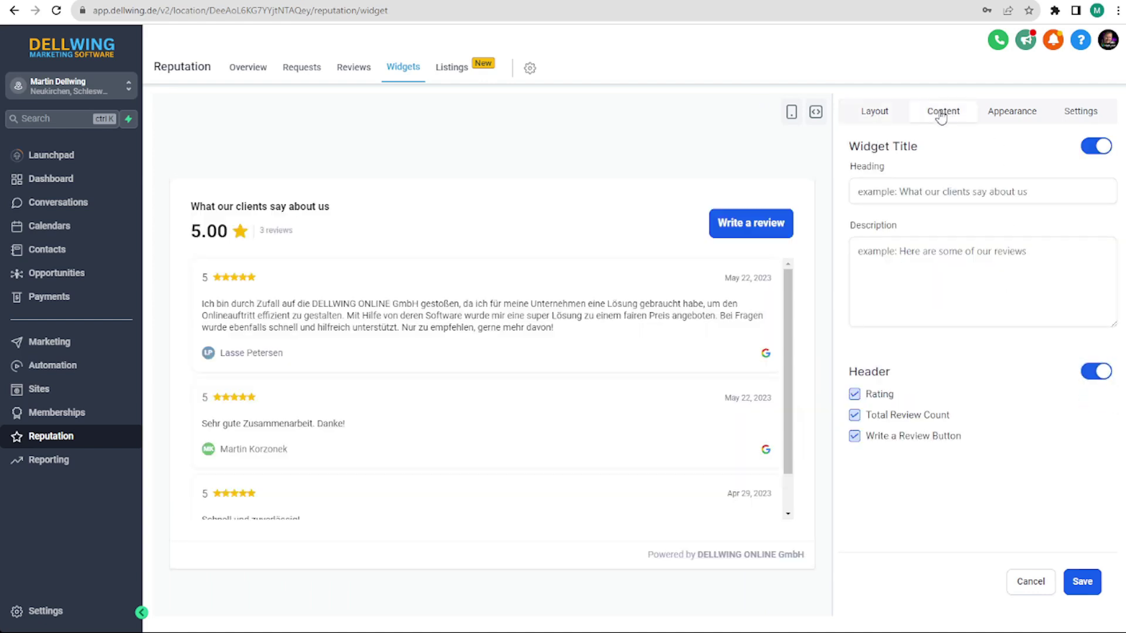
left_click(1097, 148)
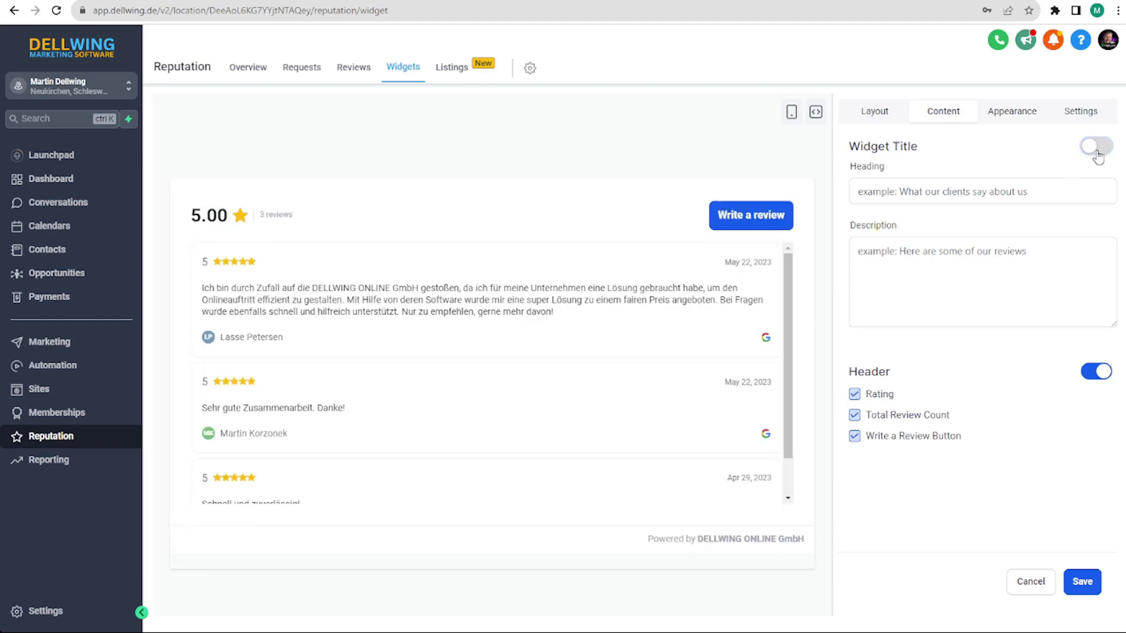
left_click(1097, 148)
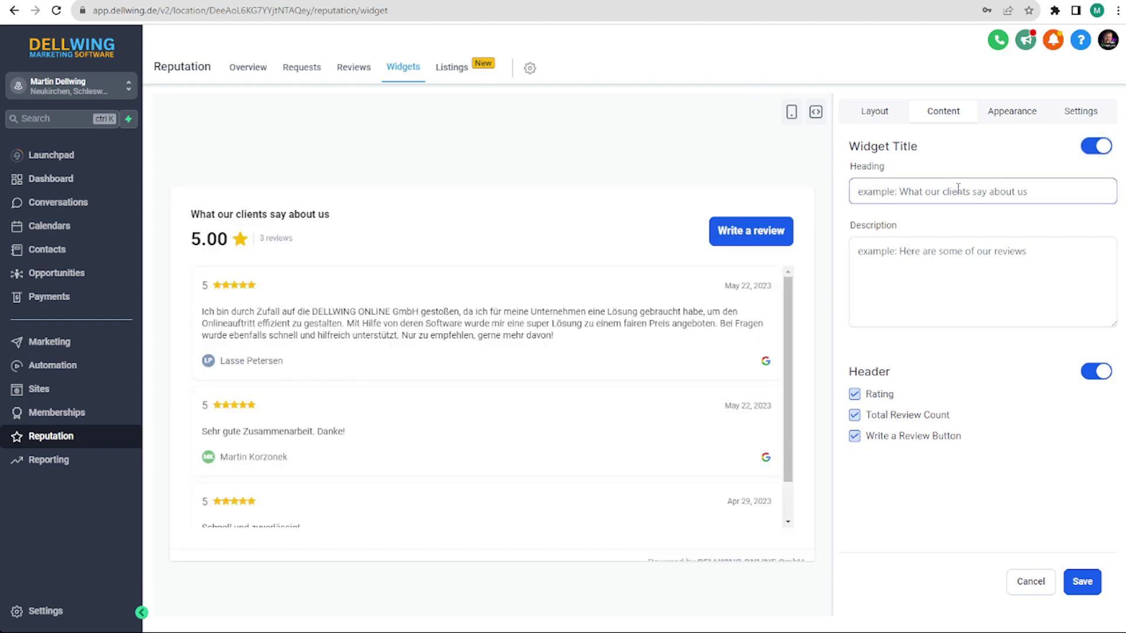
left_click(958, 189)
type("What our customer sa")
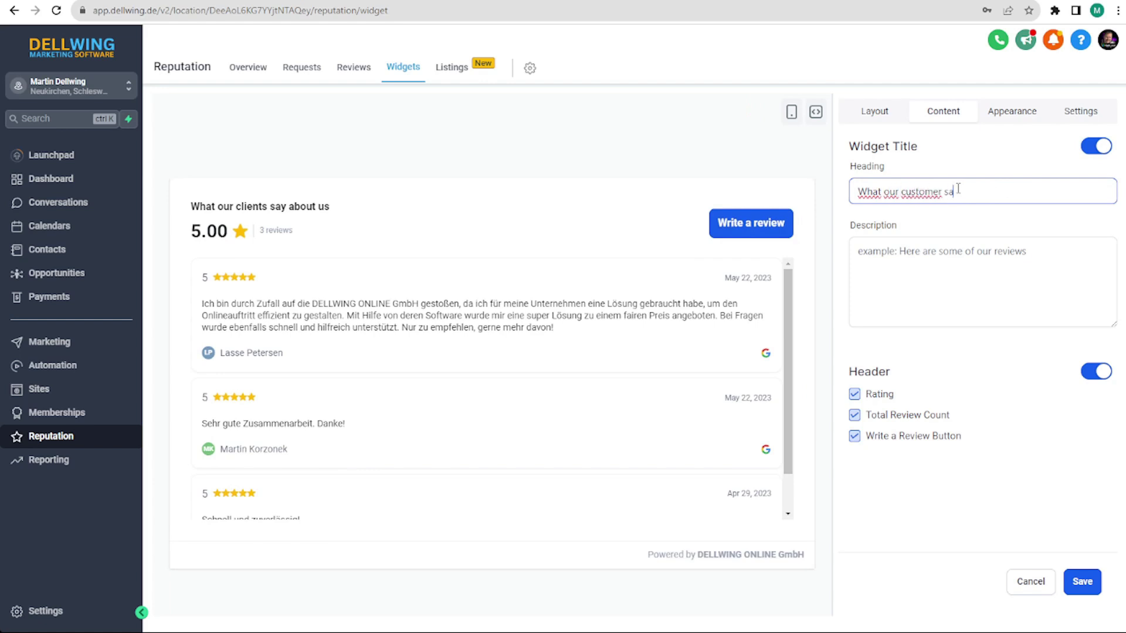
type("y about us:")
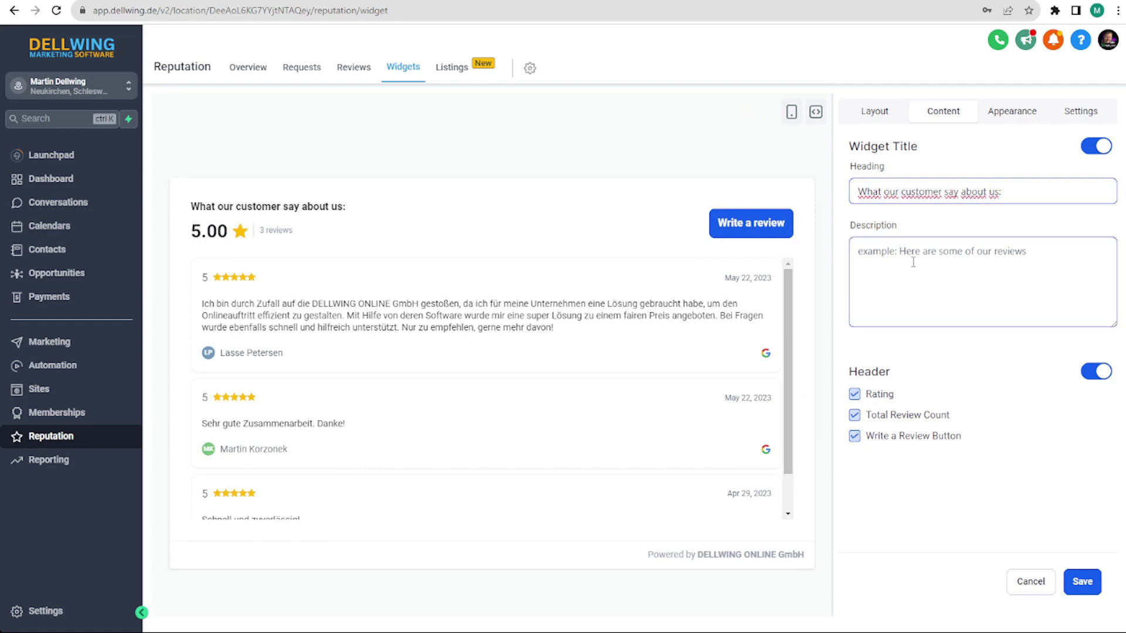
left_click(913, 262)
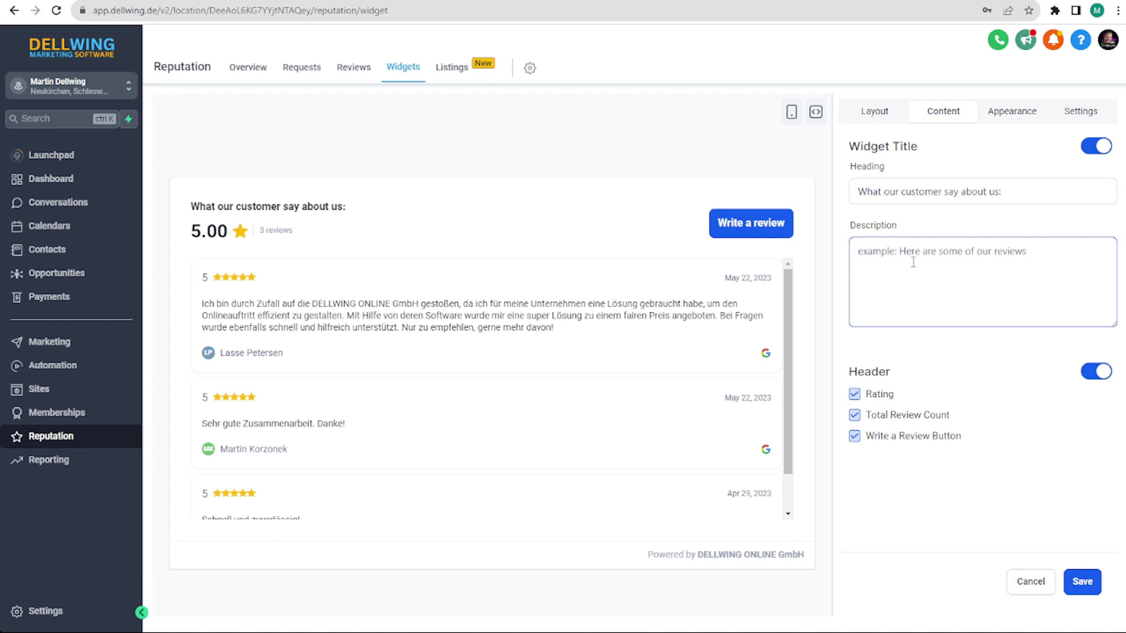
type("They are happy with us")
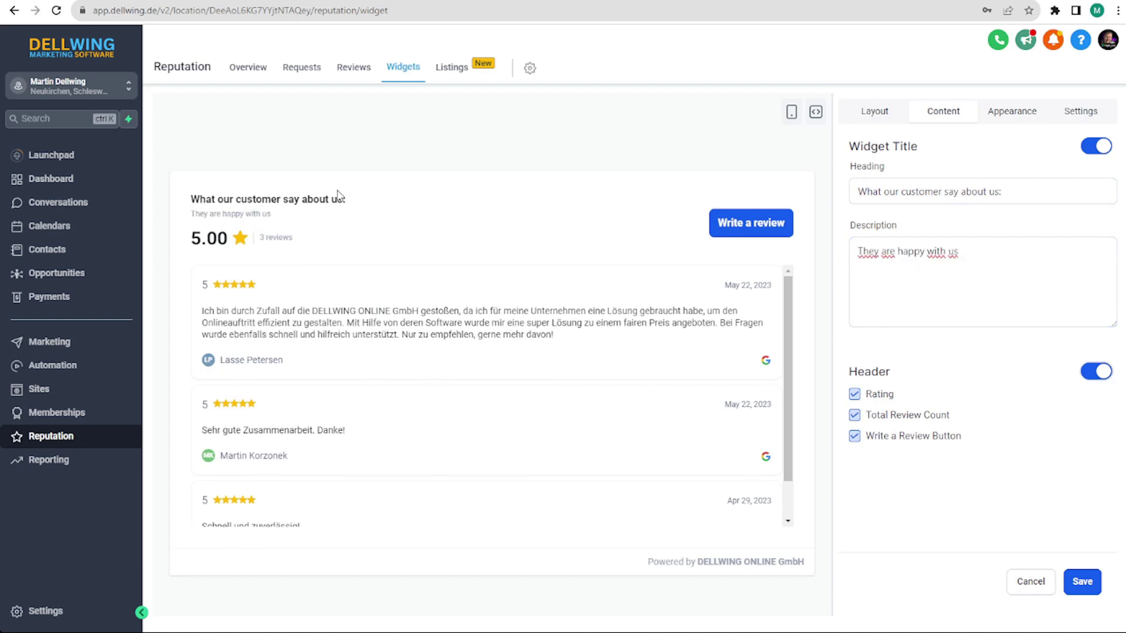
Test hiding the star rating and total review count, leaving both shown
left_click_drag(266, 216, 190, 215)
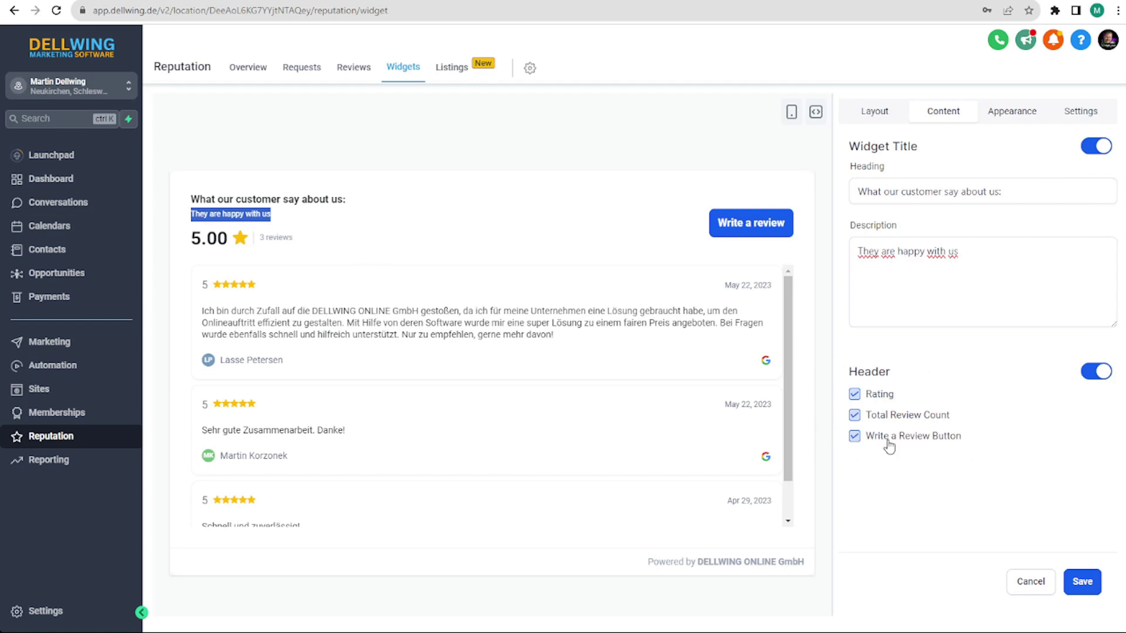
left_click(854, 397)
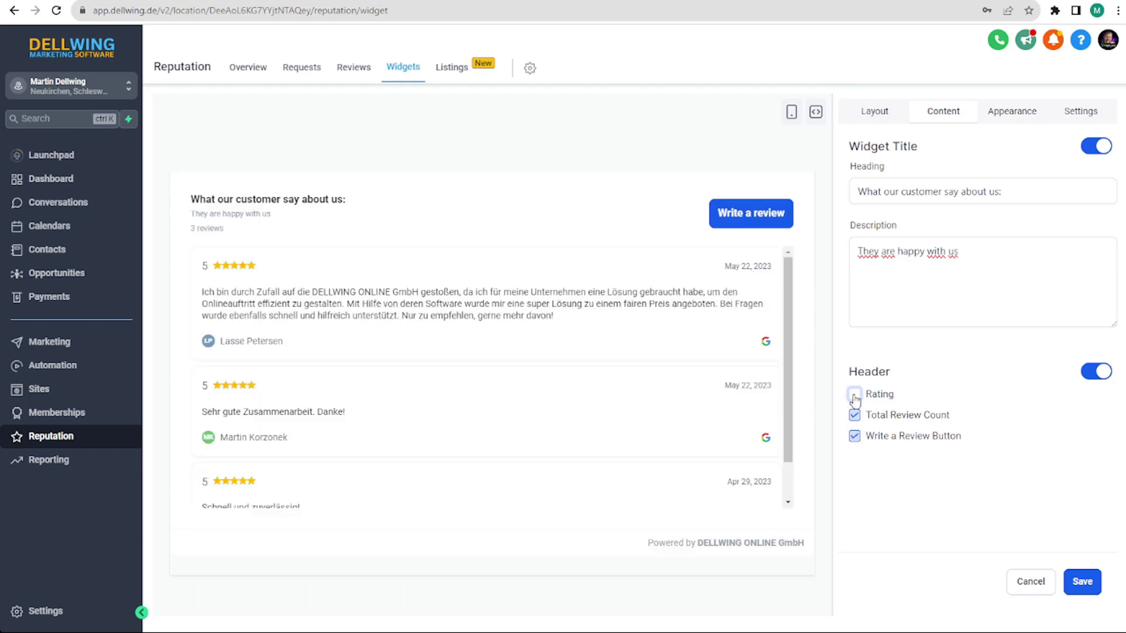
left_click(854, 396)
left_click(855, 416)
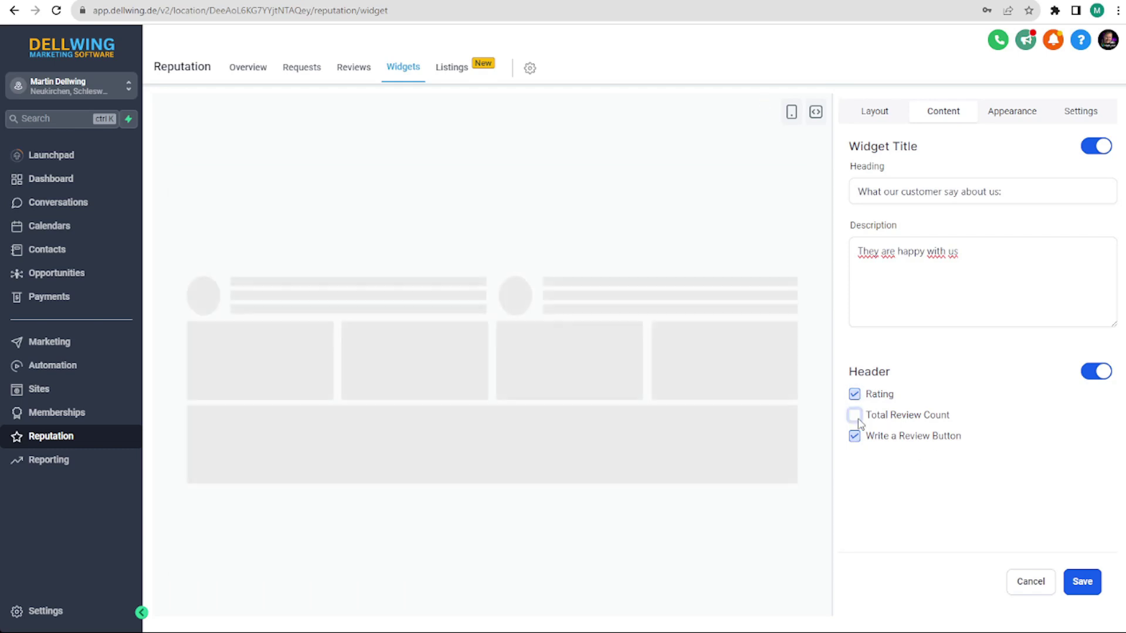
left_click(855, 415)
left_click_drag(267, 238, 282, 237)
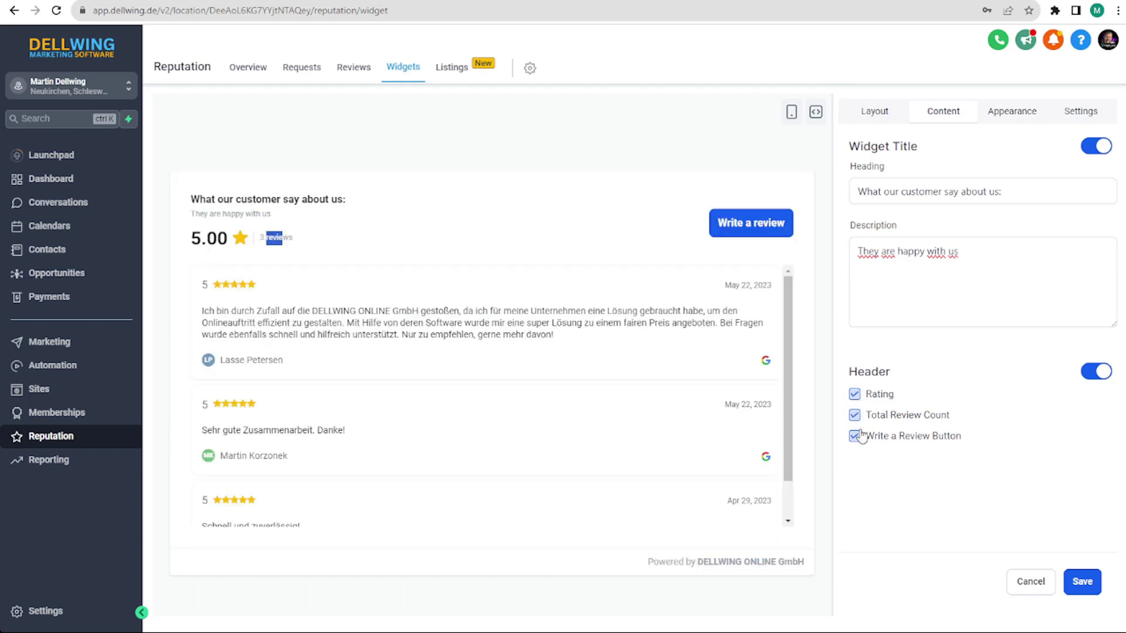
Give the widget a dark Custom theme with the Arial font
left_click(1010, 118)
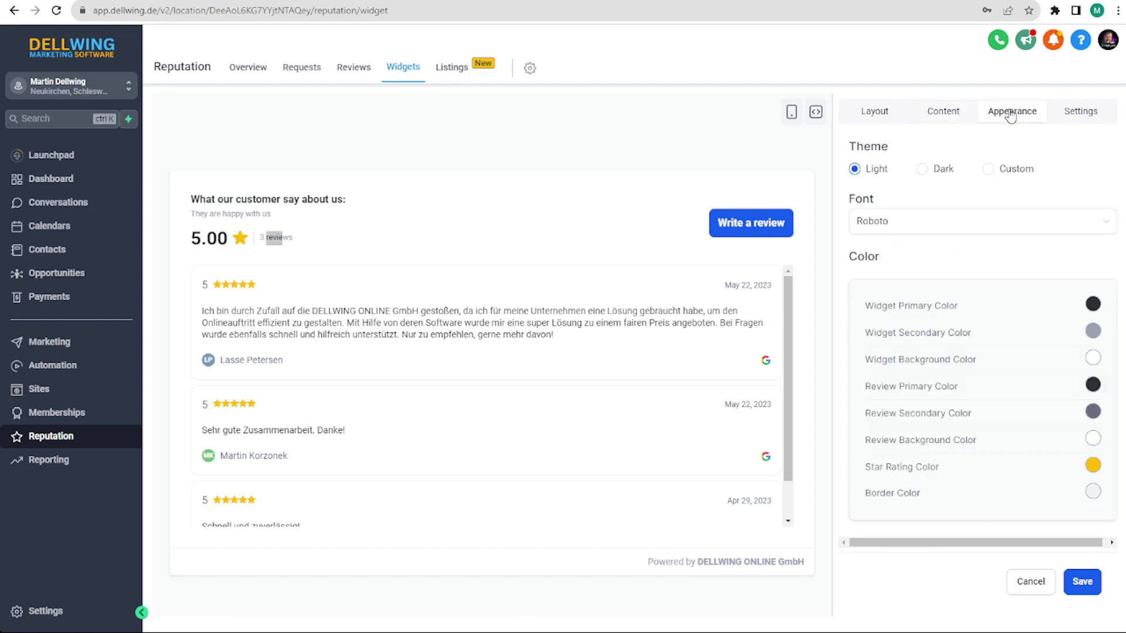
left_click(922, 170)
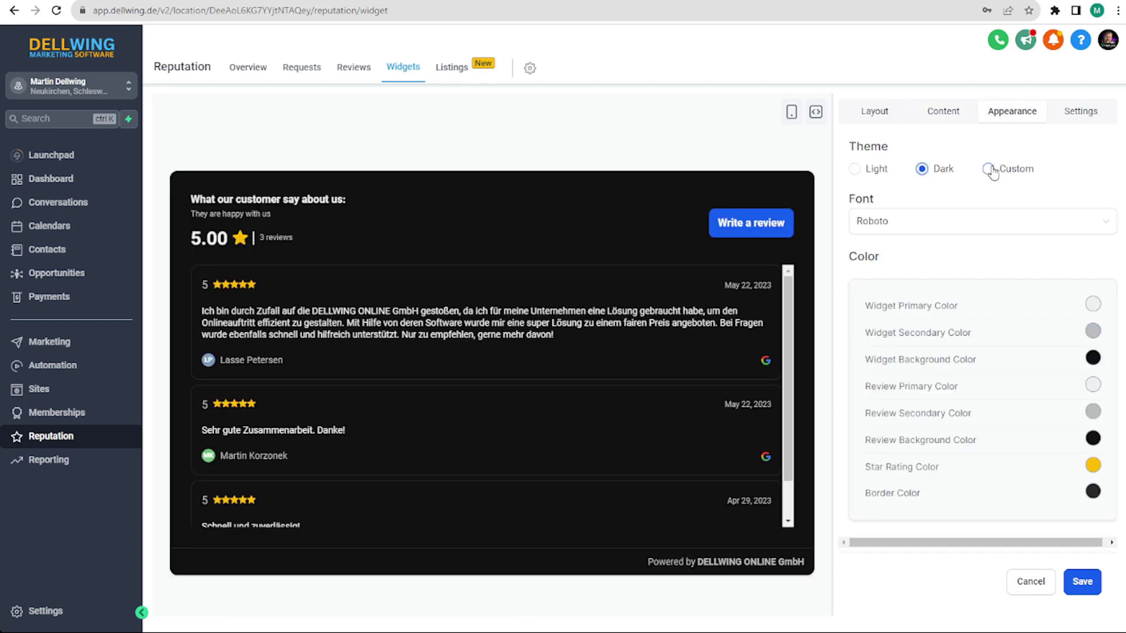
left_click(990, 170)
left_click(890, 230)
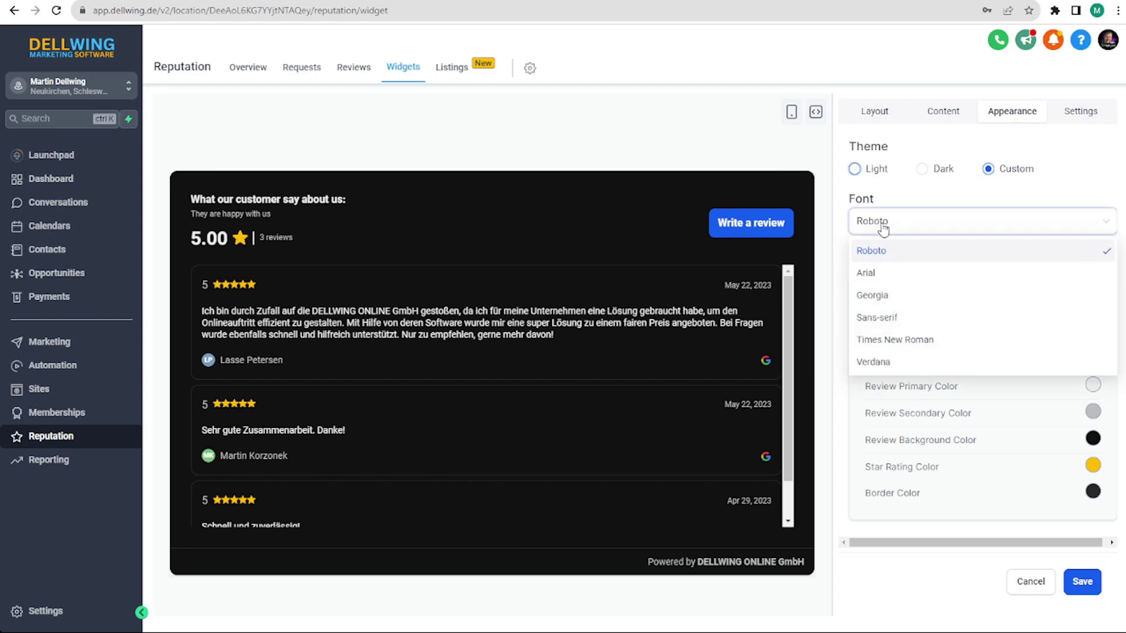
left_click(874, 273)
left_click(1079, 112)
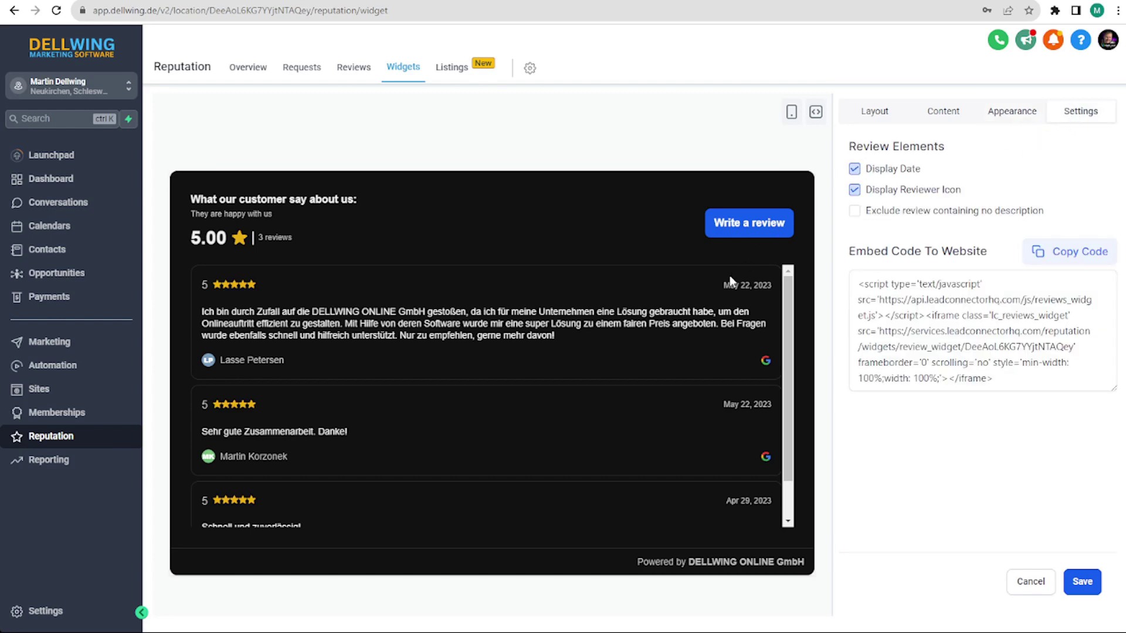
left_click_drag(730, 283, 767, 284)
left_click(854, 169)
left_click(854, 169)
left_click(855, 190)
left_click(855, 190)
Save the widget live as 'Widget Set' and reopen it in the widget editor
left_click(1083, 582)
type("Widget Set")
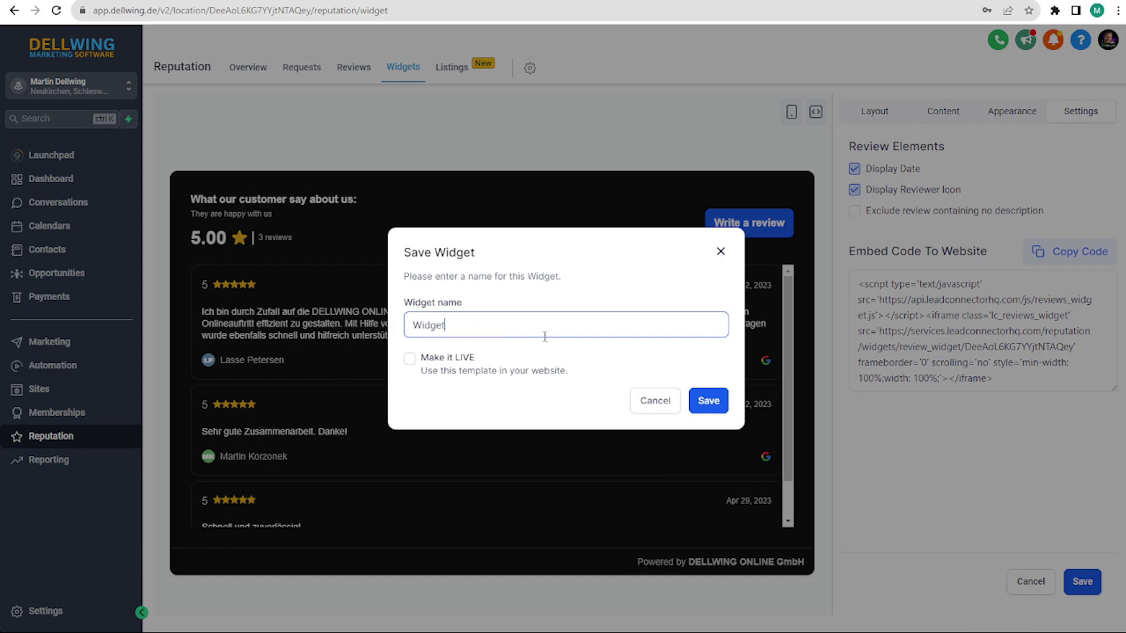
left_click(423, 370)
left_click(711, 402)
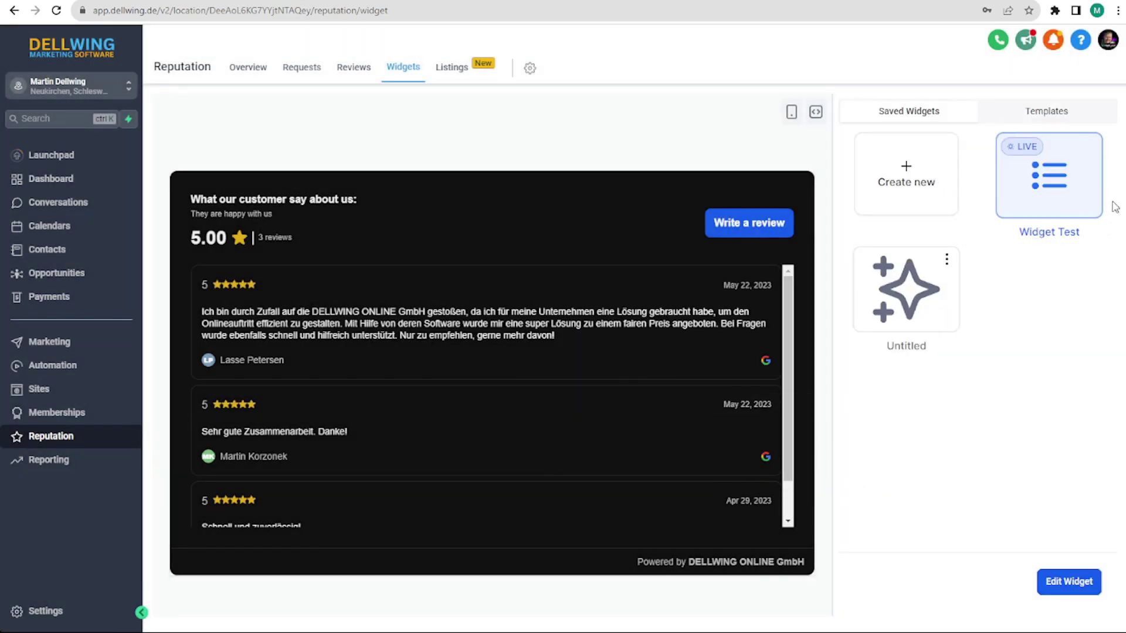
left_click(1053, 189)
left_click(1071, 584)
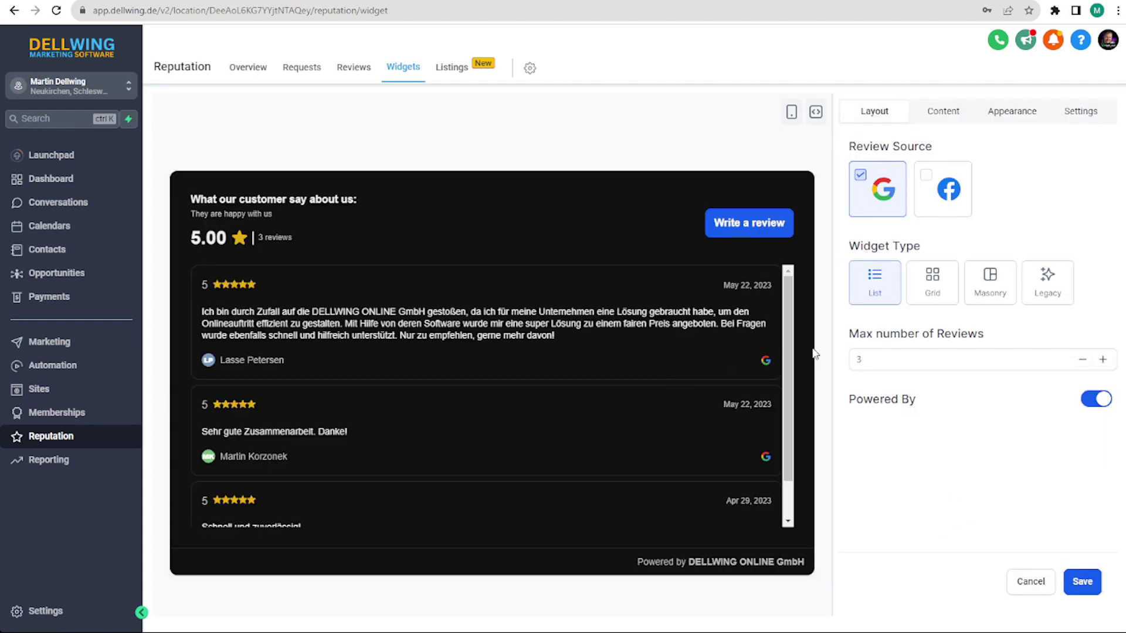
Select and copy the widget's website embed code from its Settings
left_click(1079, 111)
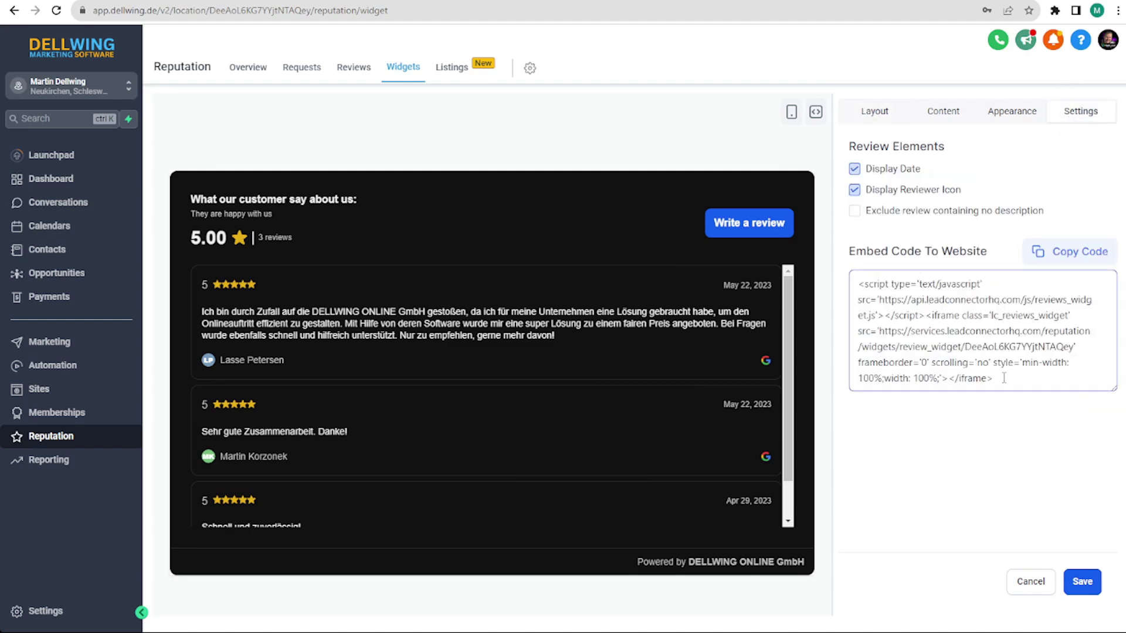
left_click_drag(1006, 383, 844, 276)
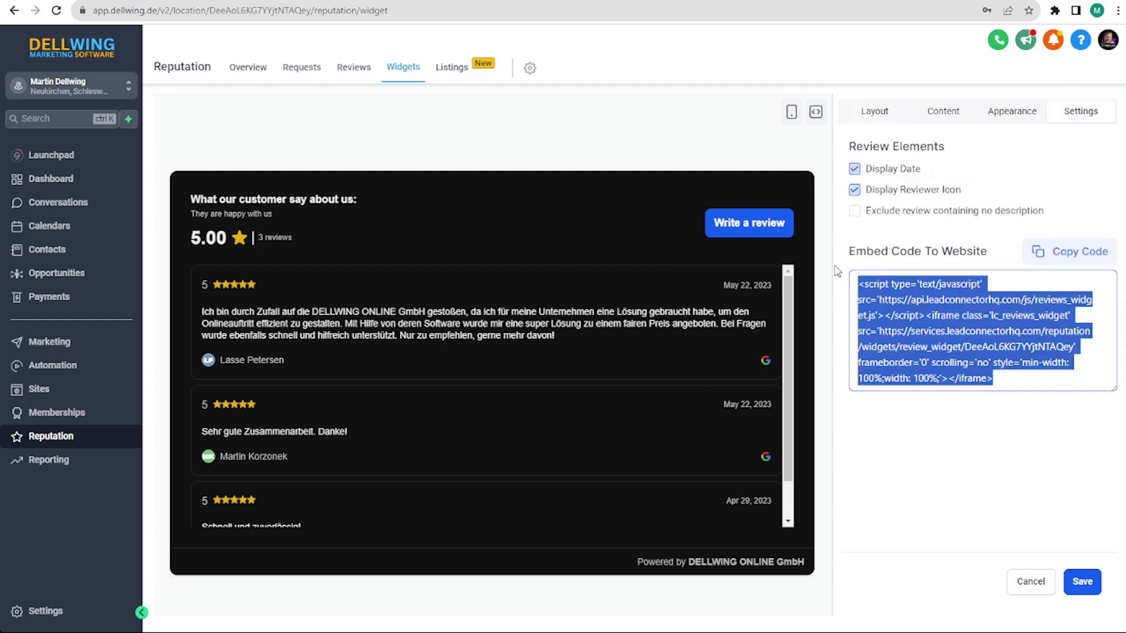
left_click(1066, 251)
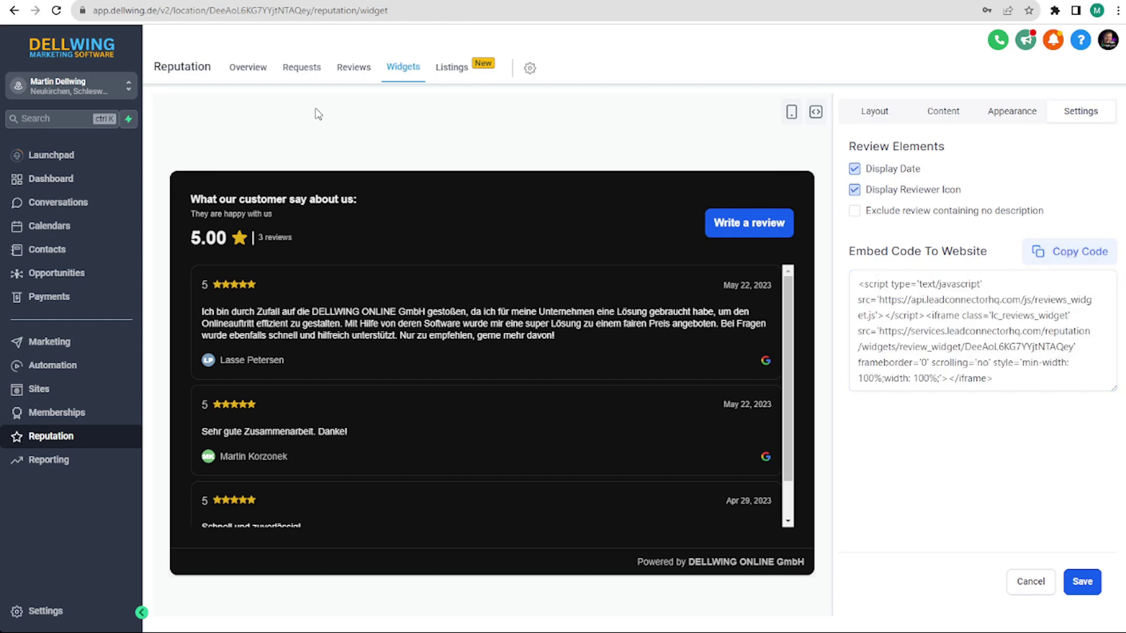
Leave the widget editor and open the Test Website Agenturen Home page in the page builder
left_click(50, 398)
key("Return")
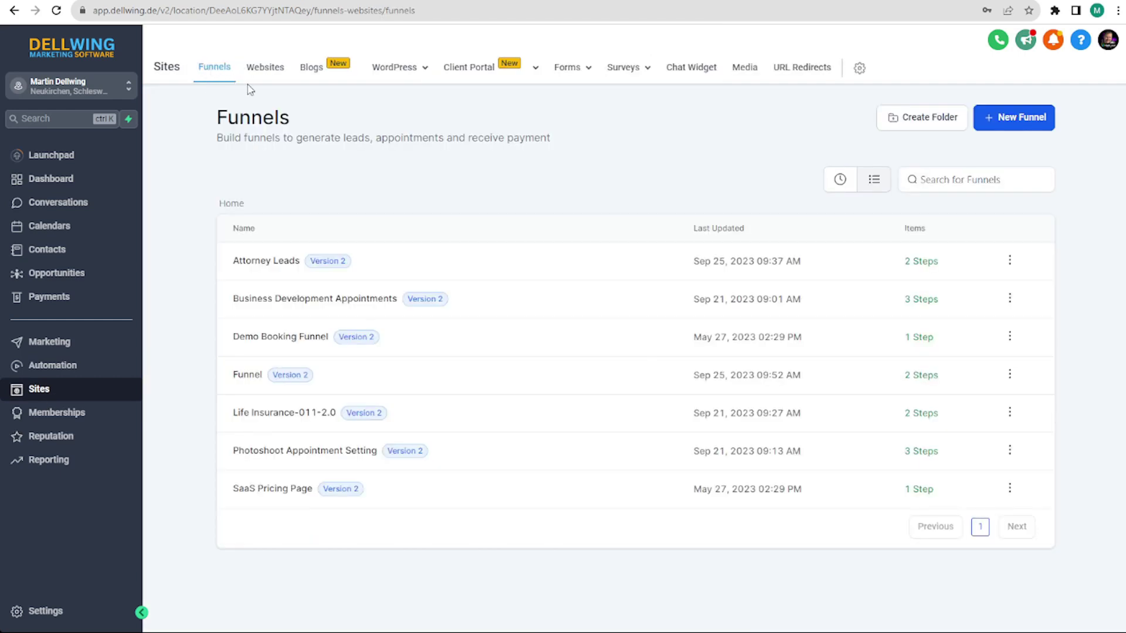
left_click(263, 68)
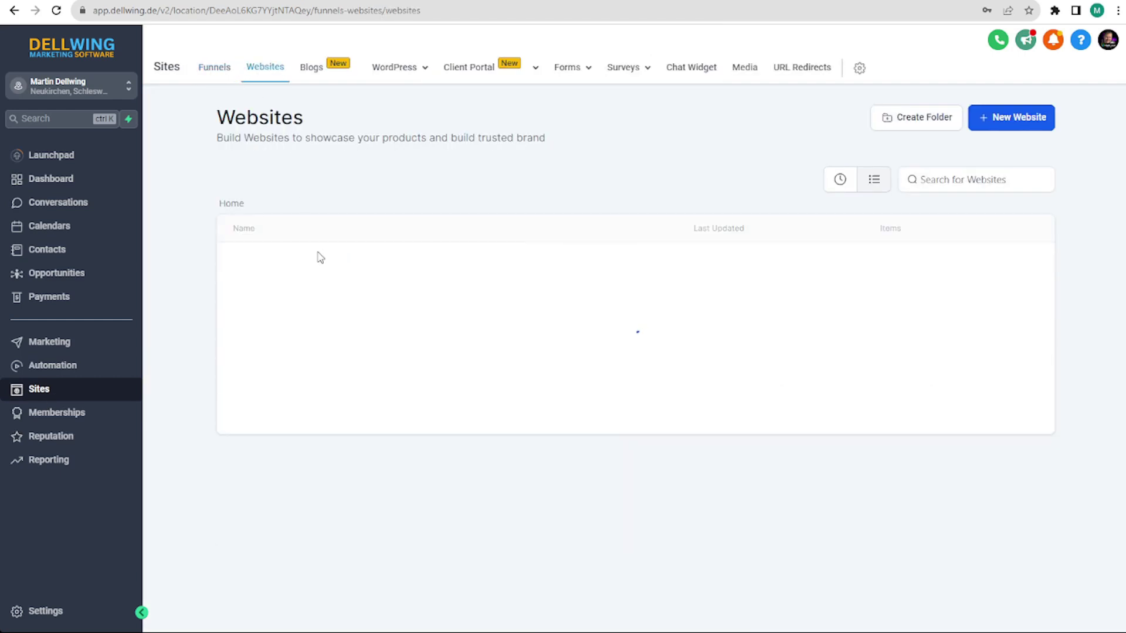
left_click(303, 499)
left_click(211, 367)
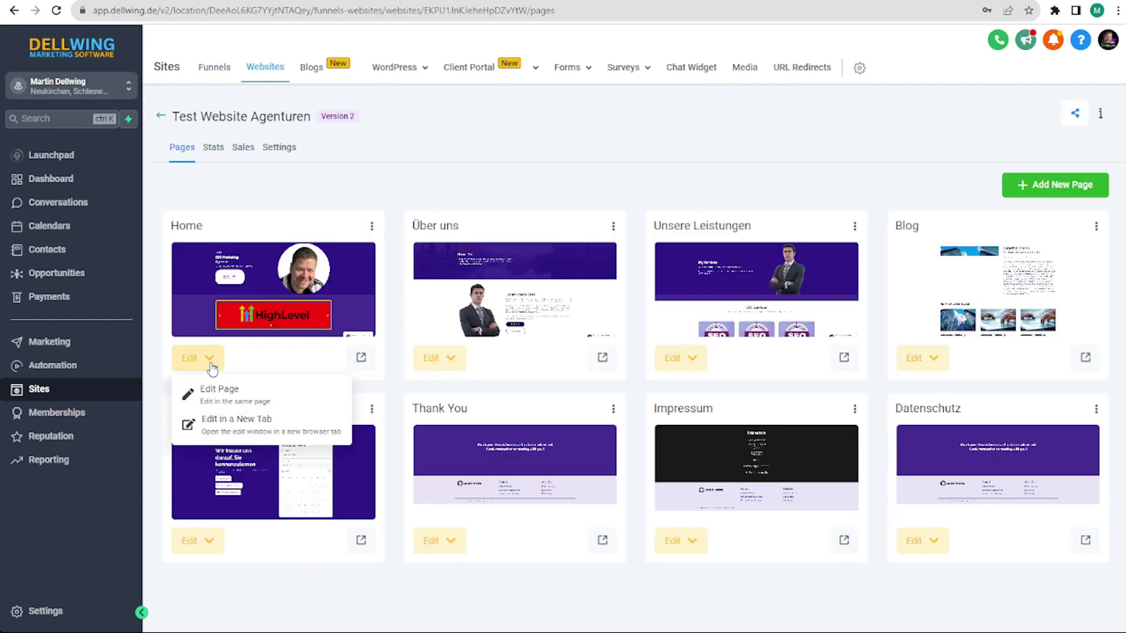
left_click(238, 423)
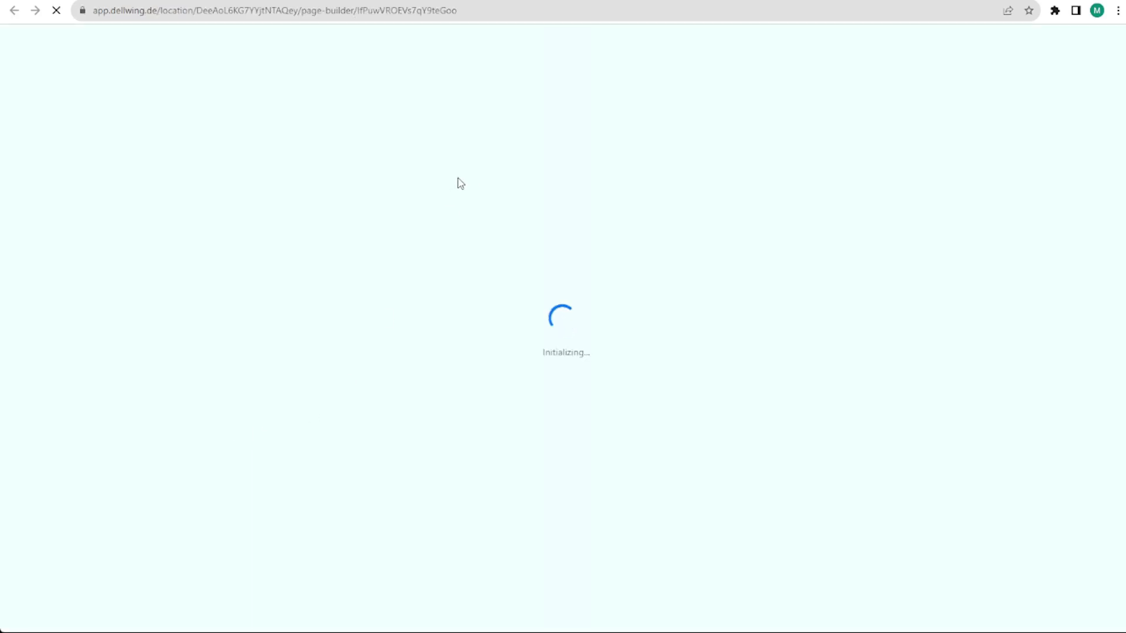
scroll(455, 200, "down", 3)
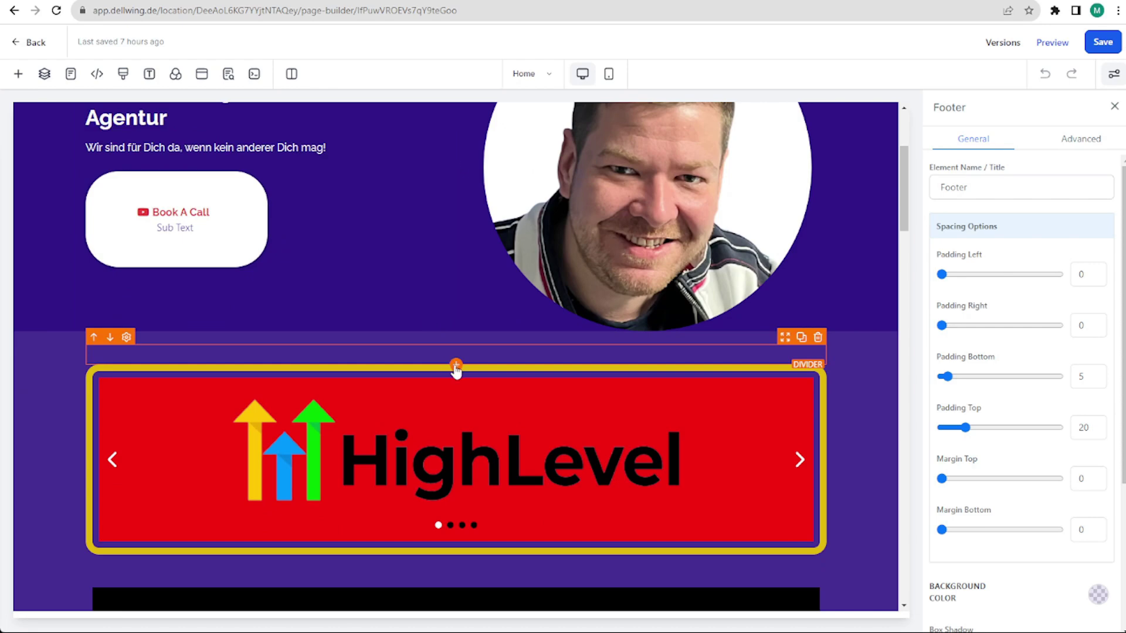
Add a Custom HTML/Javascript element above the HighLevel image slider and paste the widget embed code
left_click(457, 365)
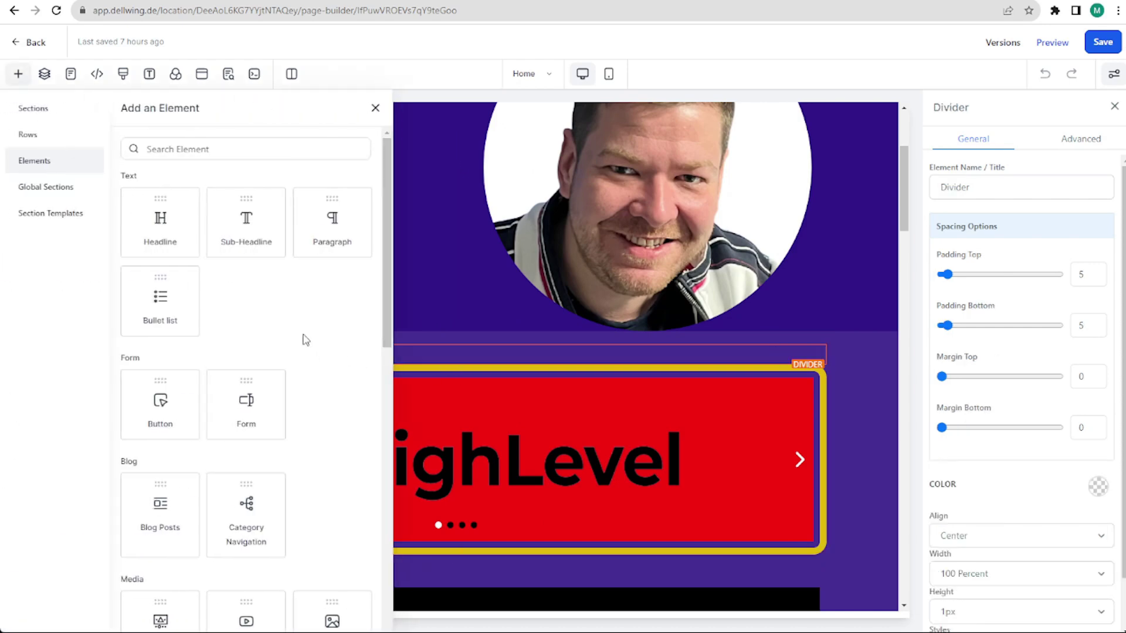
scroll(297, 326, "down", 5)
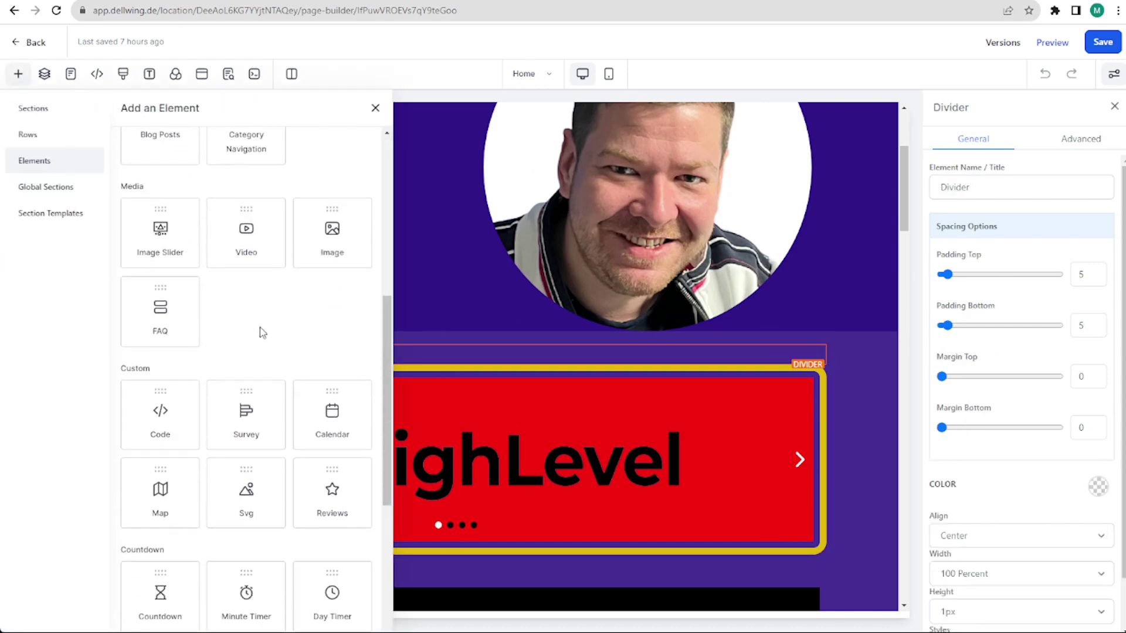
left_click(159, 418)
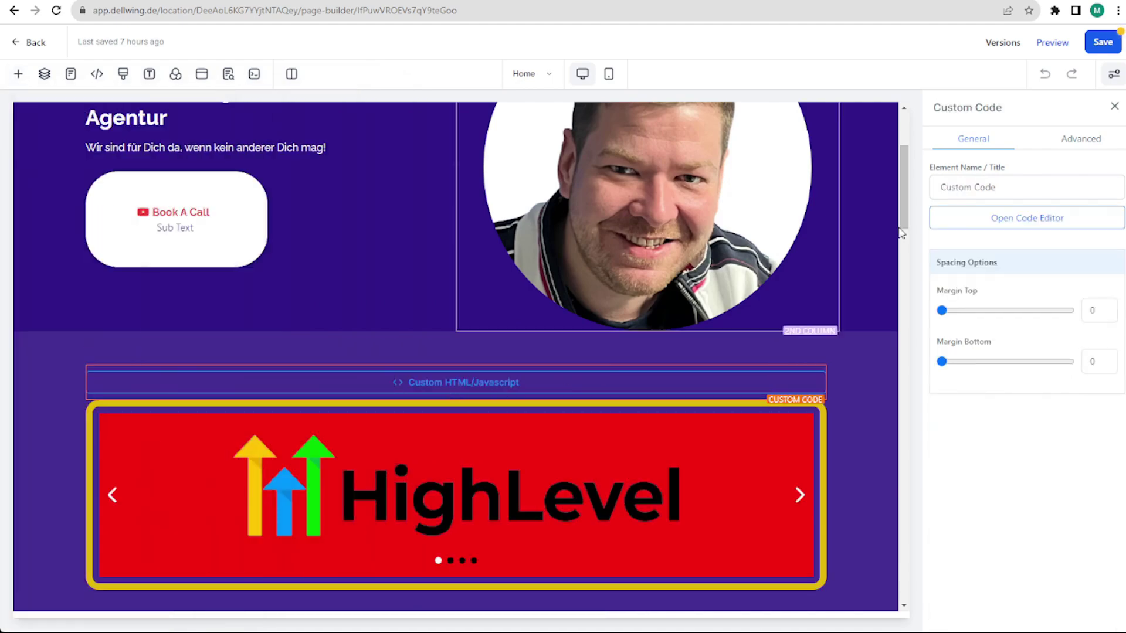
left_click(1013, 223)
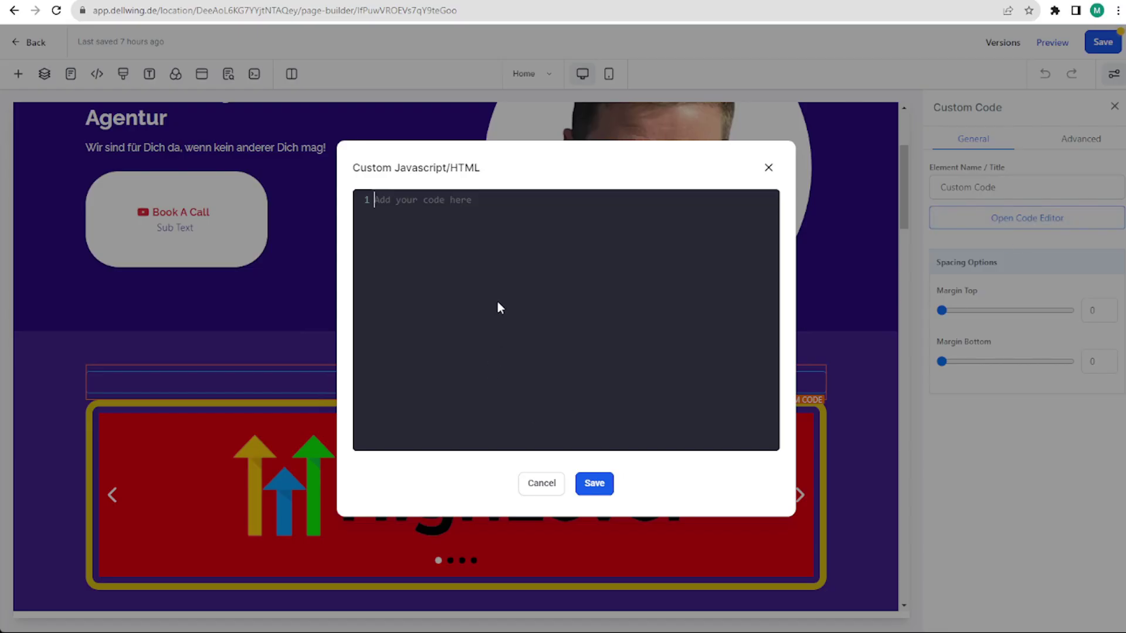
key("ctrl+v")
left_click(594, 484)
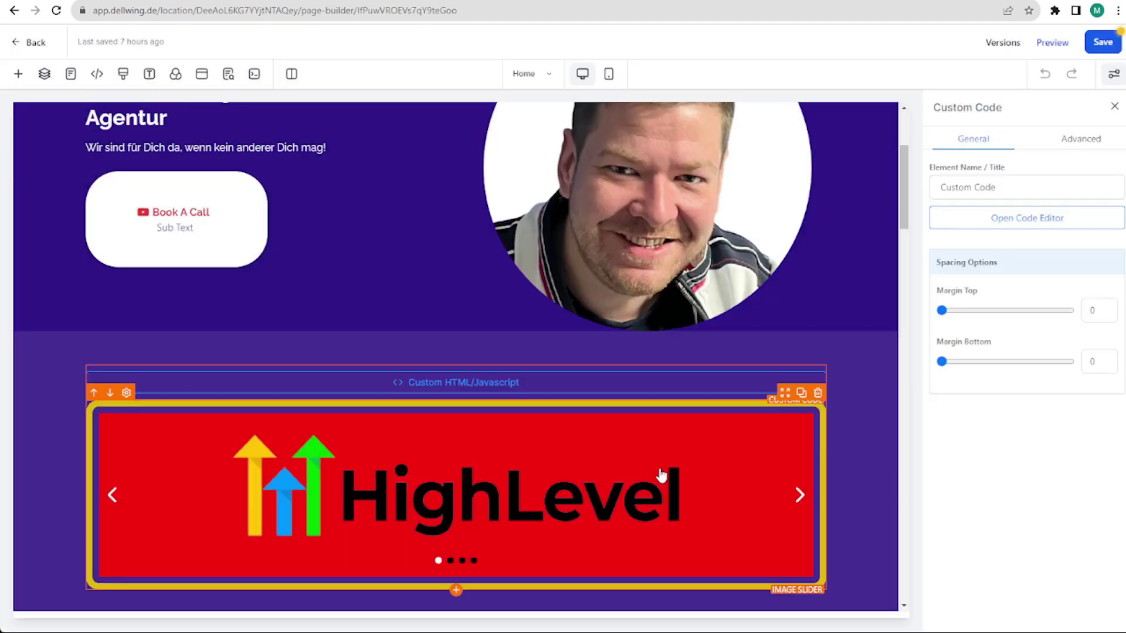
Insert the Reviews element from Custom below the HighLevel image slider, showing 5.00 from 3 reviews
scroll(445, 440, "down", 3)
left_click(455, 394)
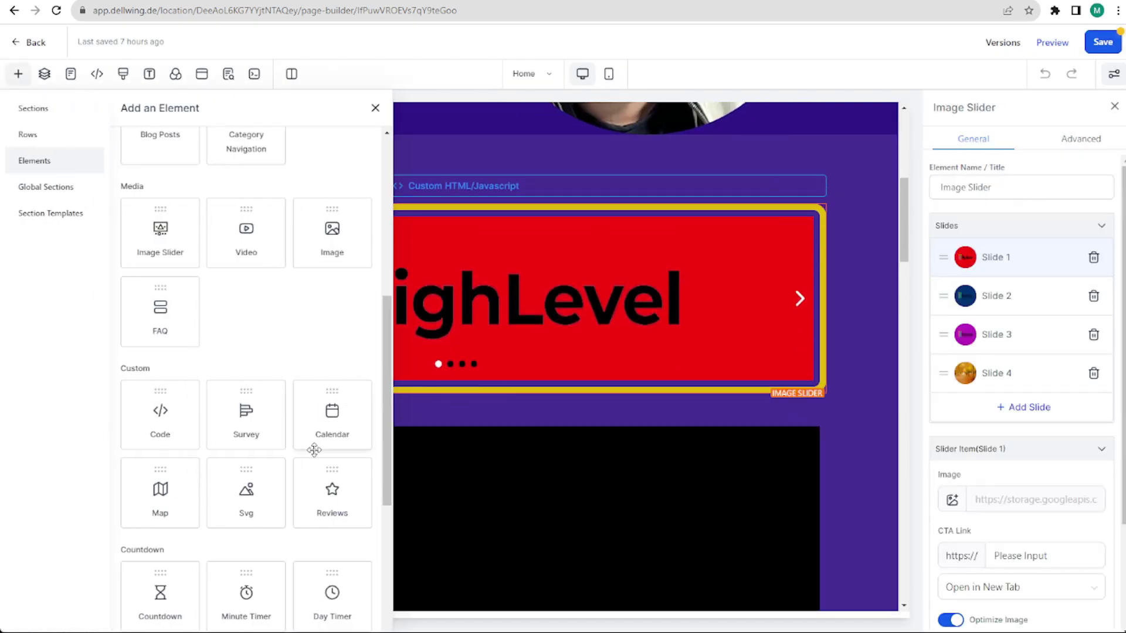
left_click(333, 493)
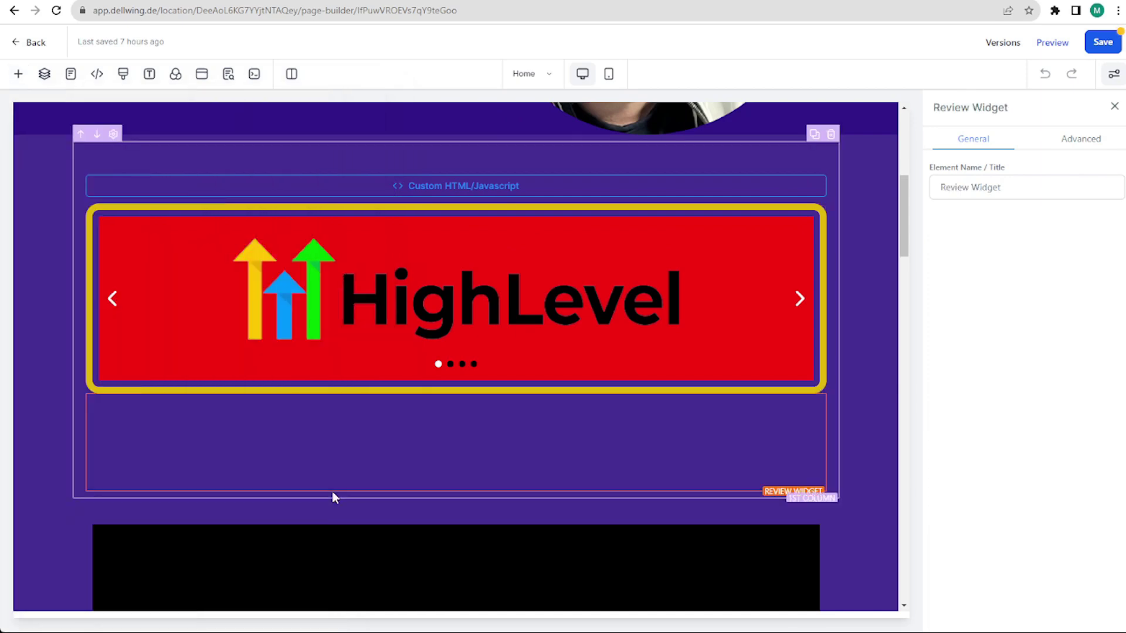
scroll(563, 313, "up", 3)
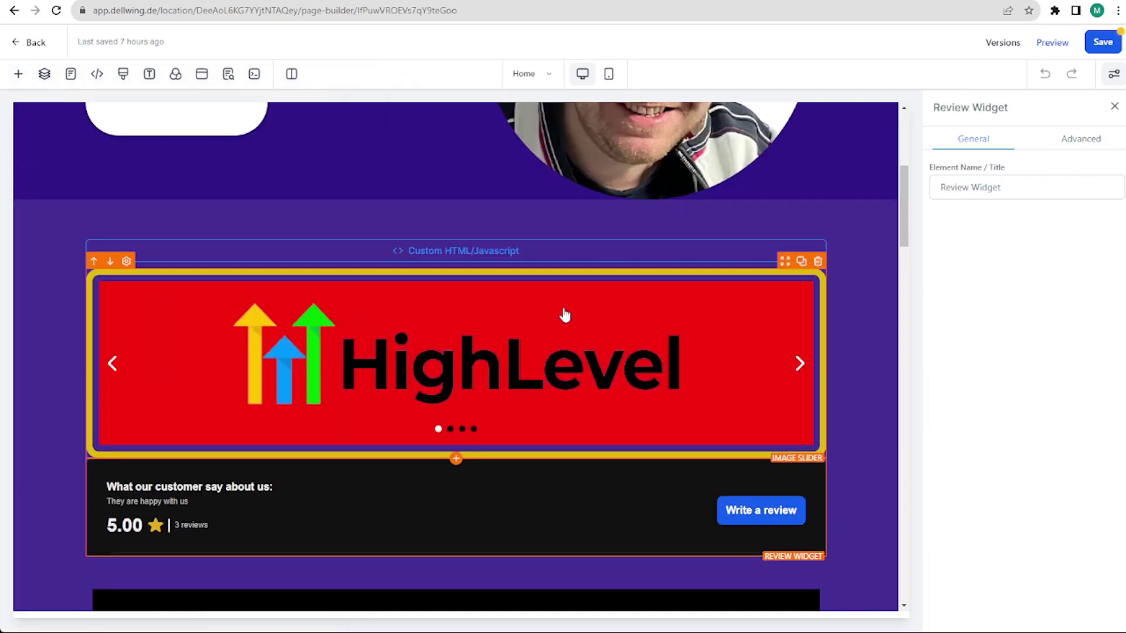
Save the Home page and preview it, checking the review widgets above and below the slider
left_click(1102, 44)
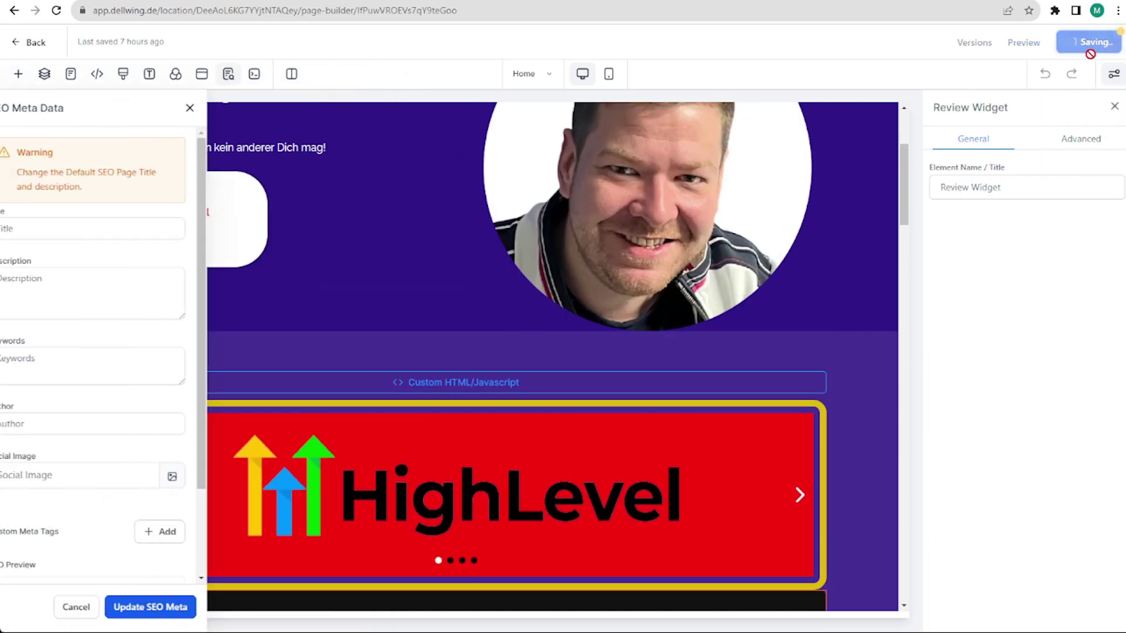
left_click(1037, 48)
scroll(223, 218, "down", 5)
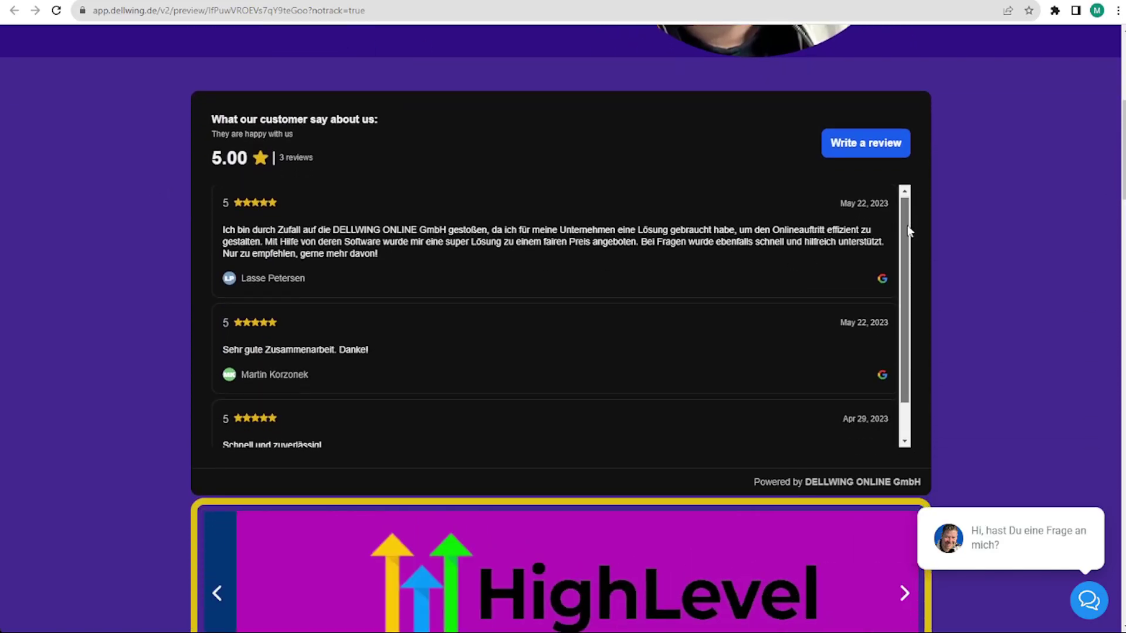
scroll(911, 228, "down", 2)
Test the review widget's Write a review button, then return to the page preview
scroll(911, 228, "up", 2)
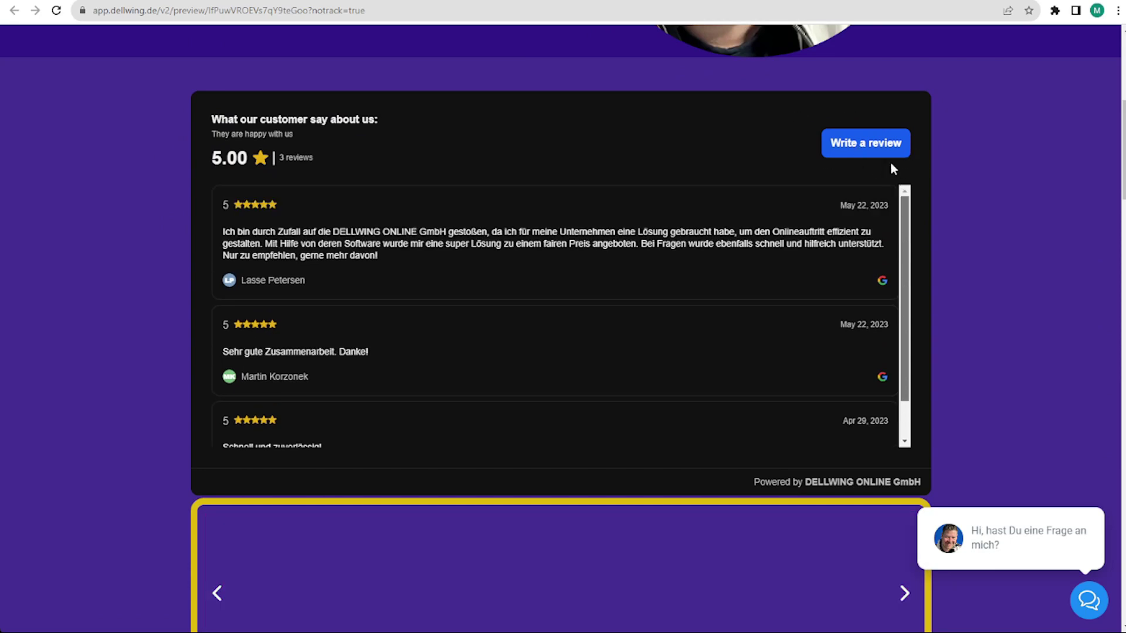
left_click(874, 150)
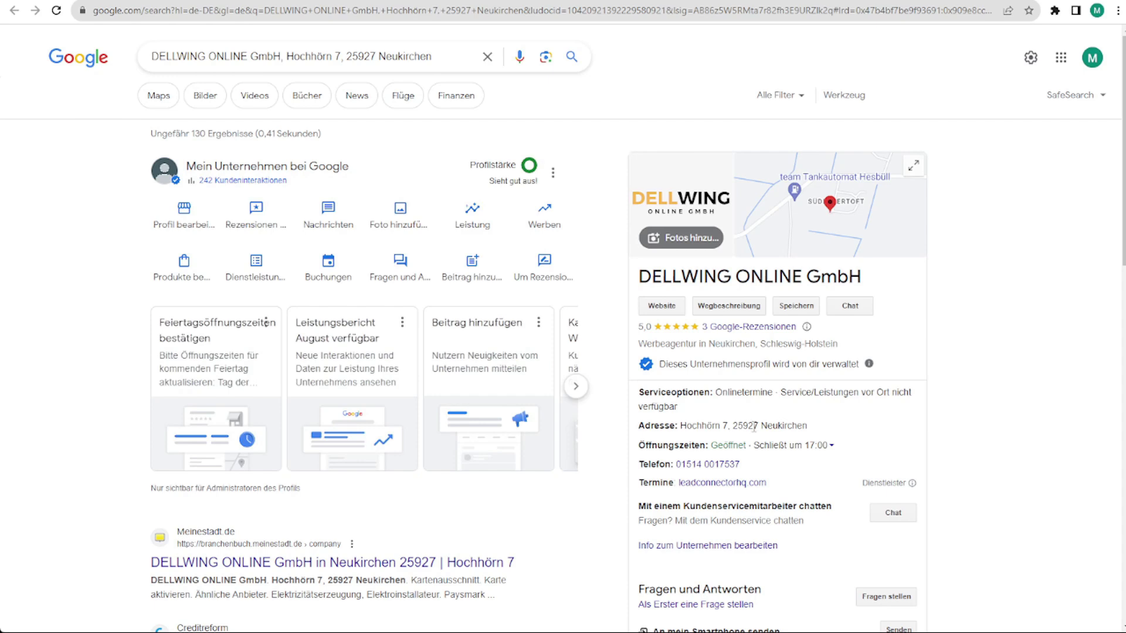
left_click(819, 2)
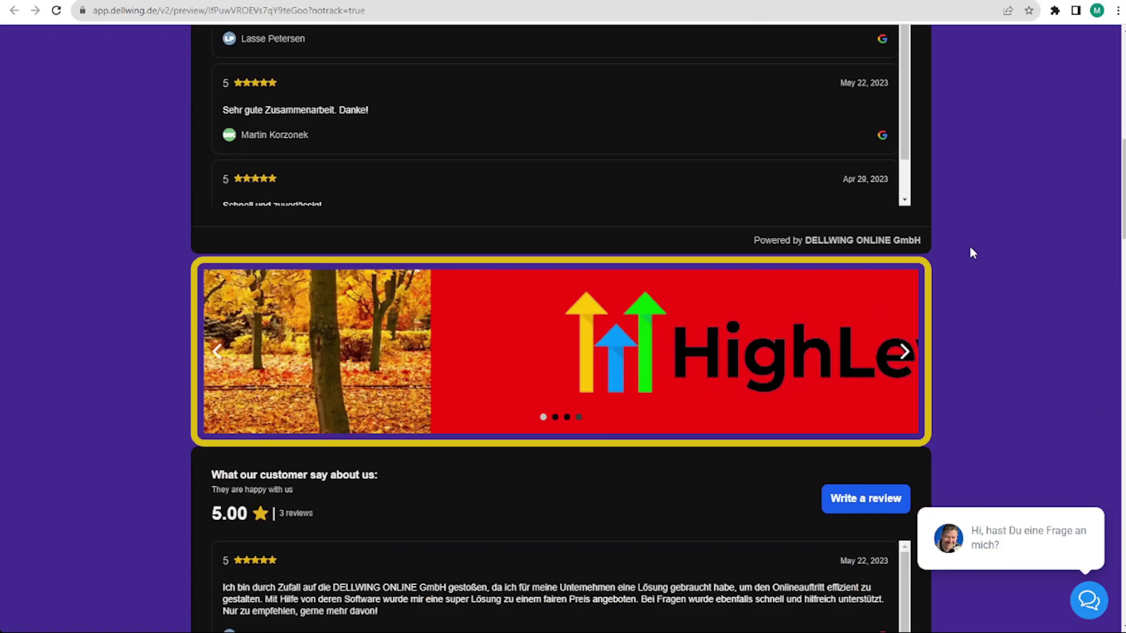